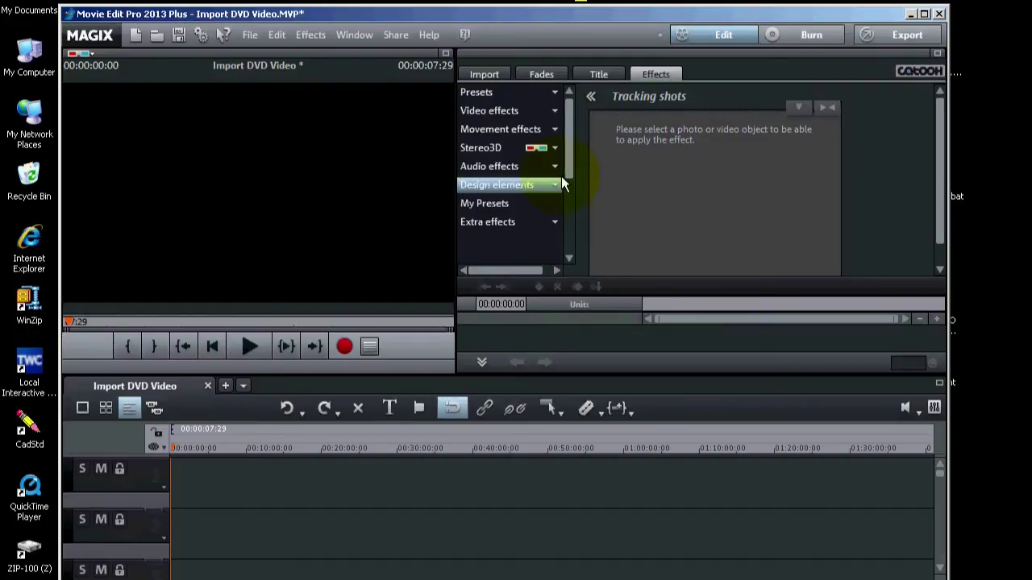
- Browse the import tree to D:\ DVD Video Recording's VIDEO_TS folder to list its three VOB files
click(484, 73)
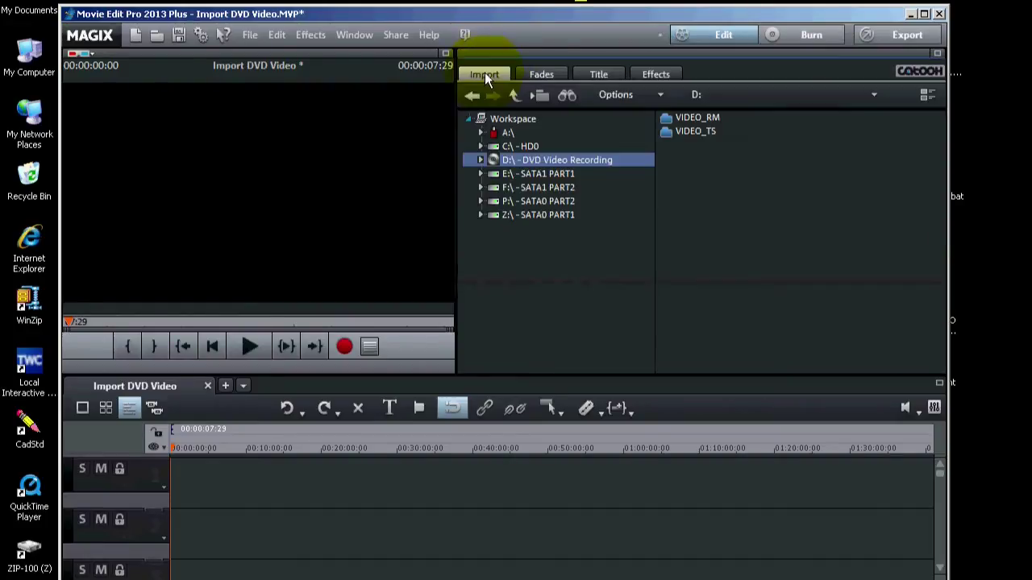
click(479, 161)
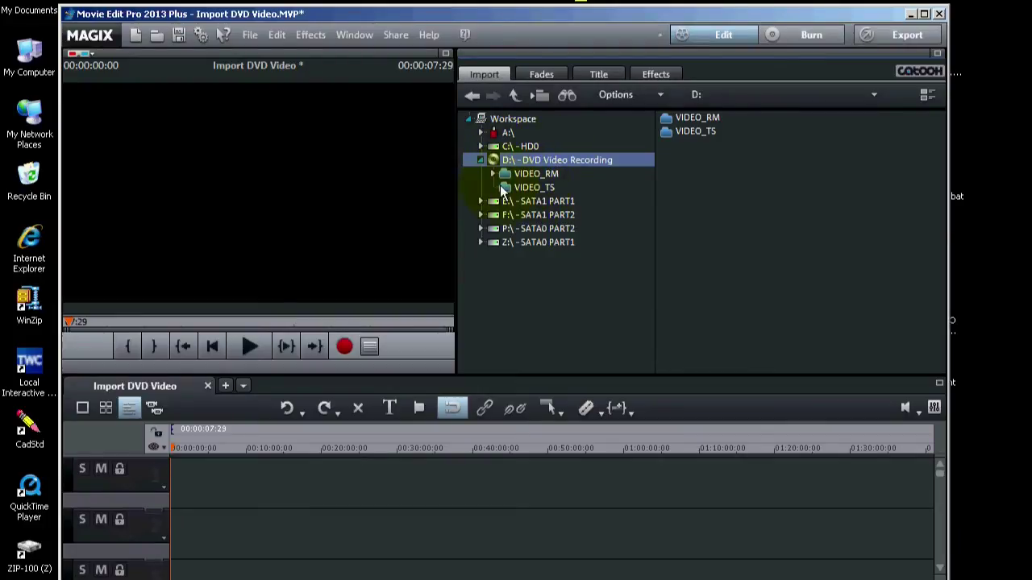
click(536, 187)
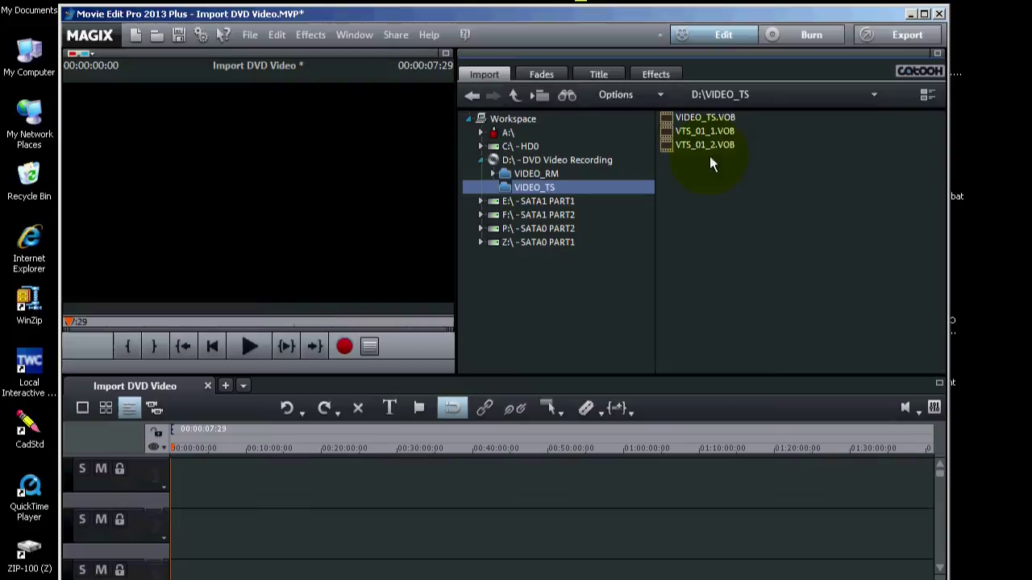
mouse_move(721, 145)
click(696, 135)
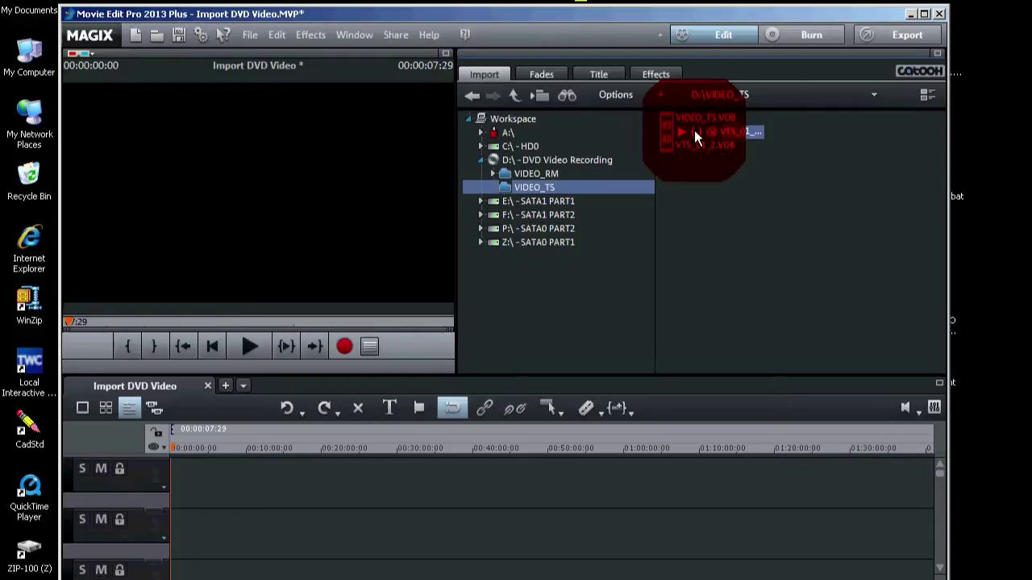
drag(694, 130, 209, 475)
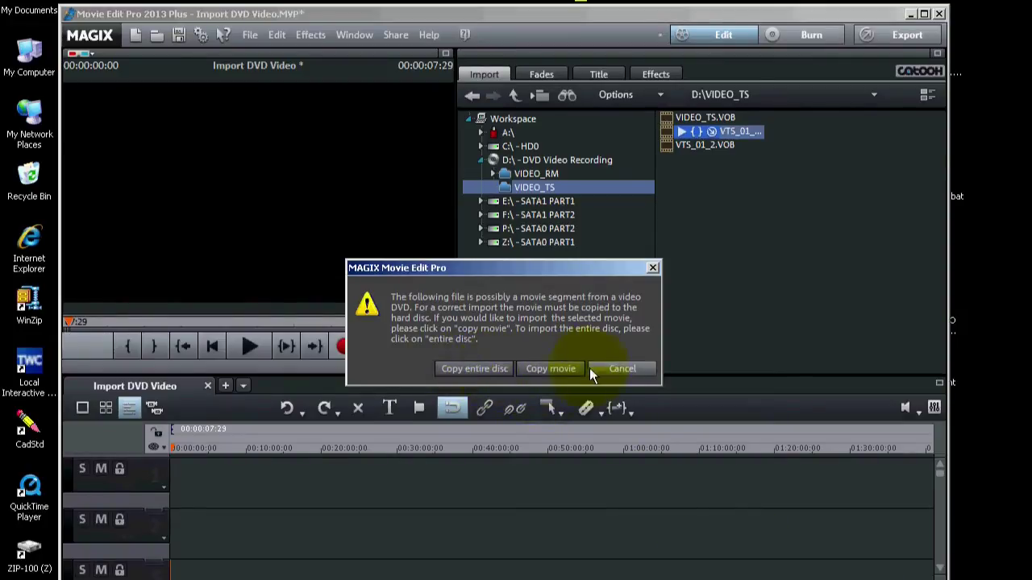
click(545, 371)
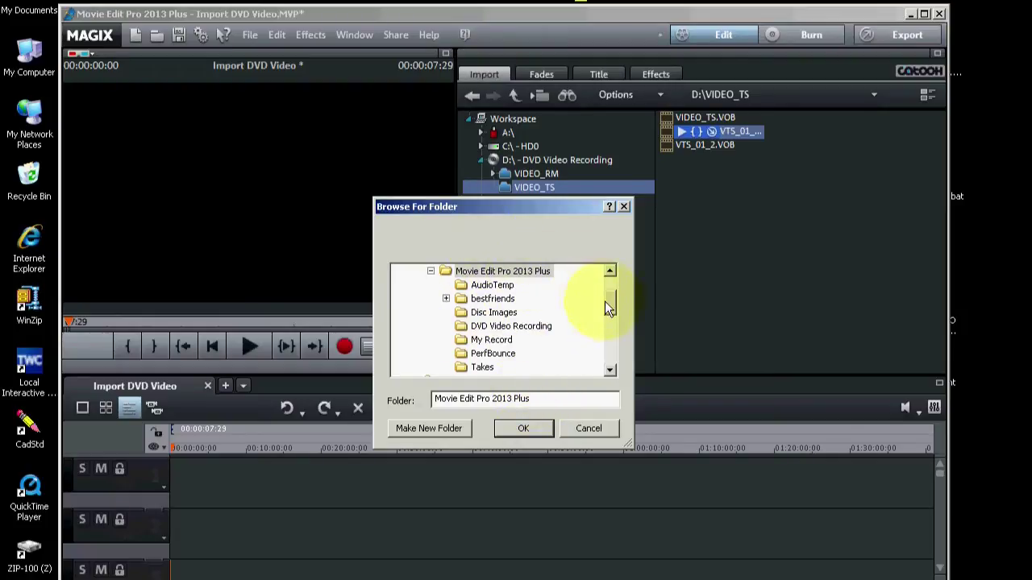
drag(605, 300, 607, 286)
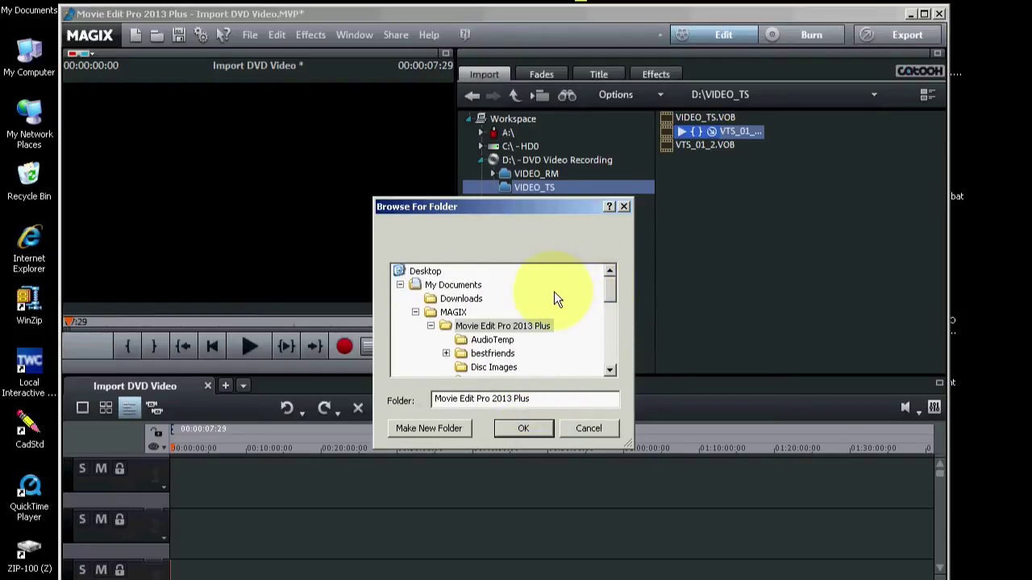
click(415, 312)
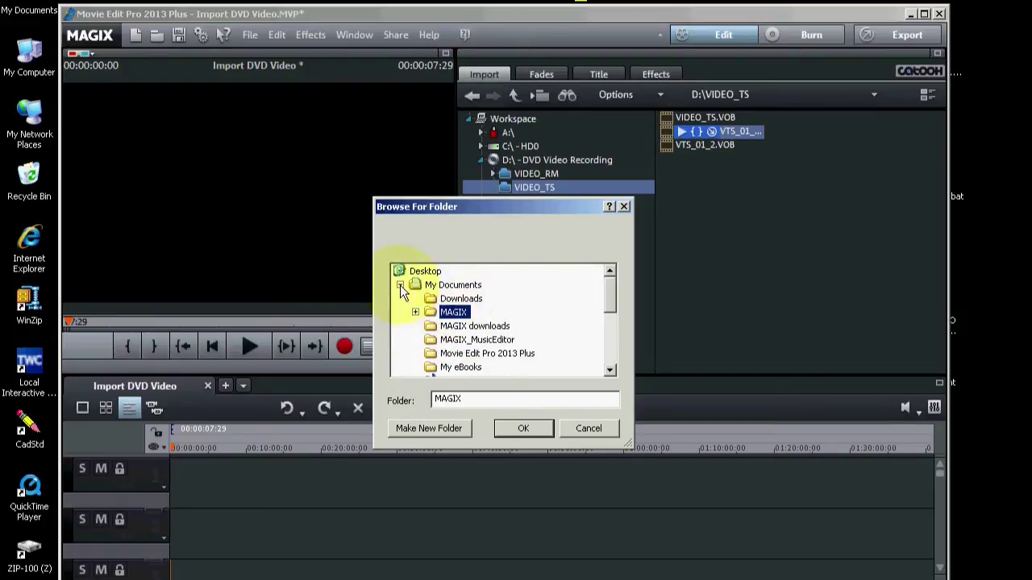
click(400, 285)
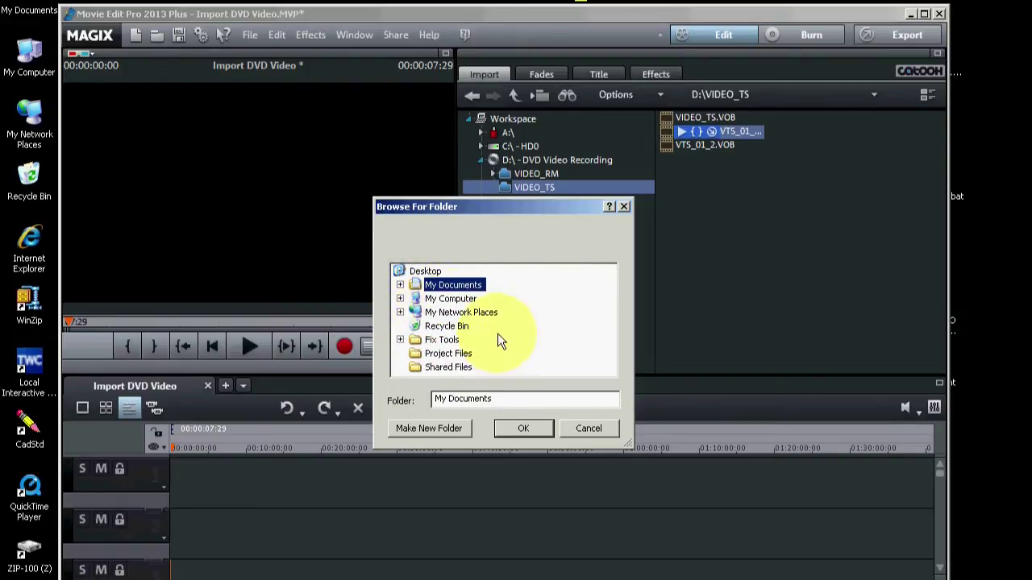
click(399, 298)
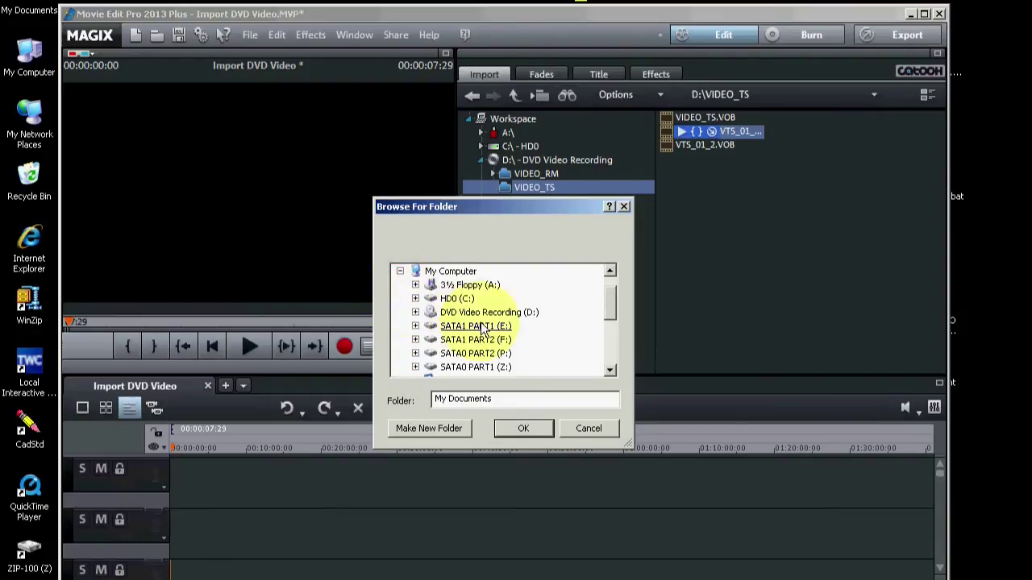
double_click(442, 360)
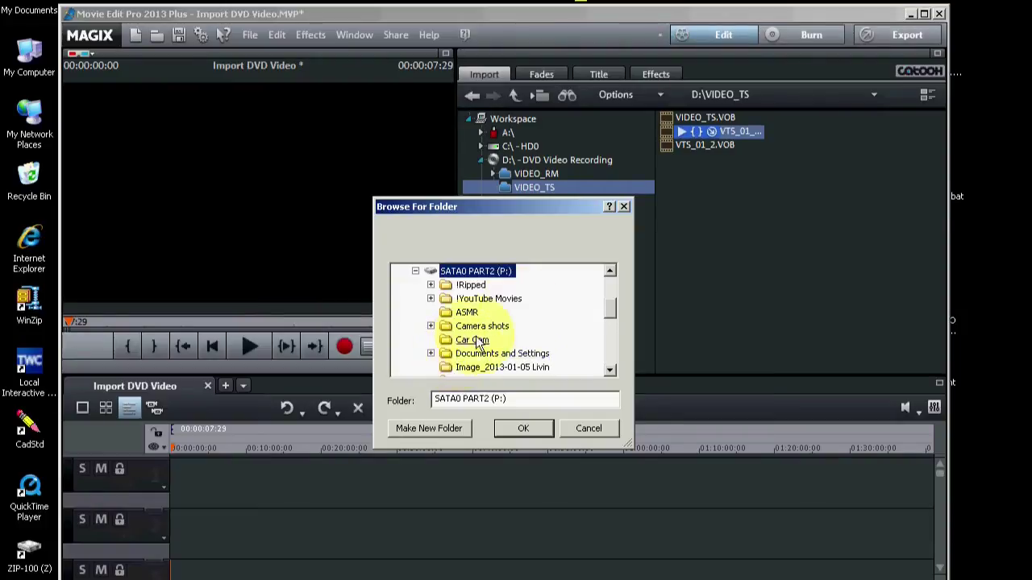
click(522, 431)
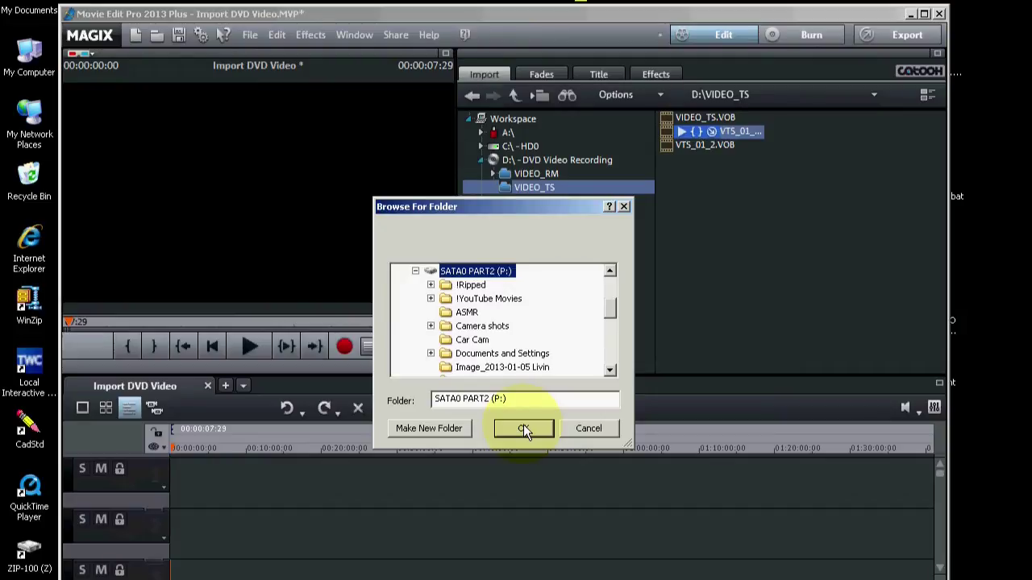
click(586, 431)
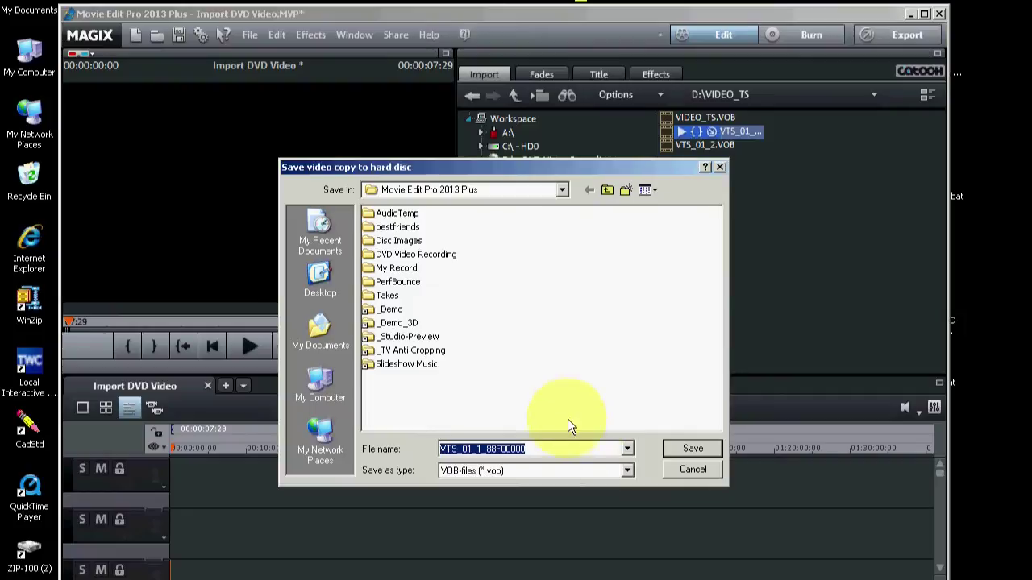
click(684, 470)
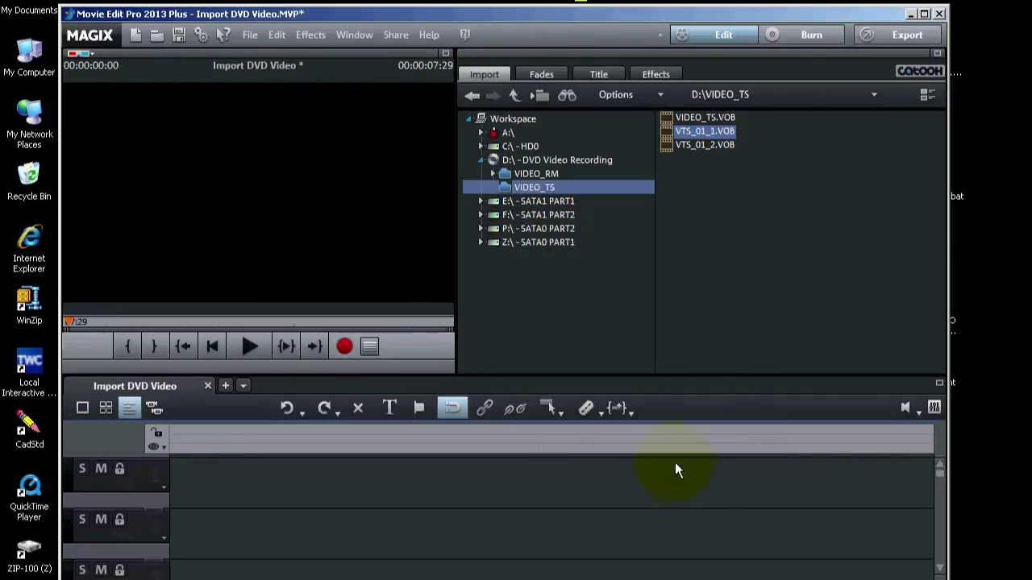
- Open P:\Image_DVD Video Recording and place VTS_01_1.VOB at the start of track 1
click(480, 228)
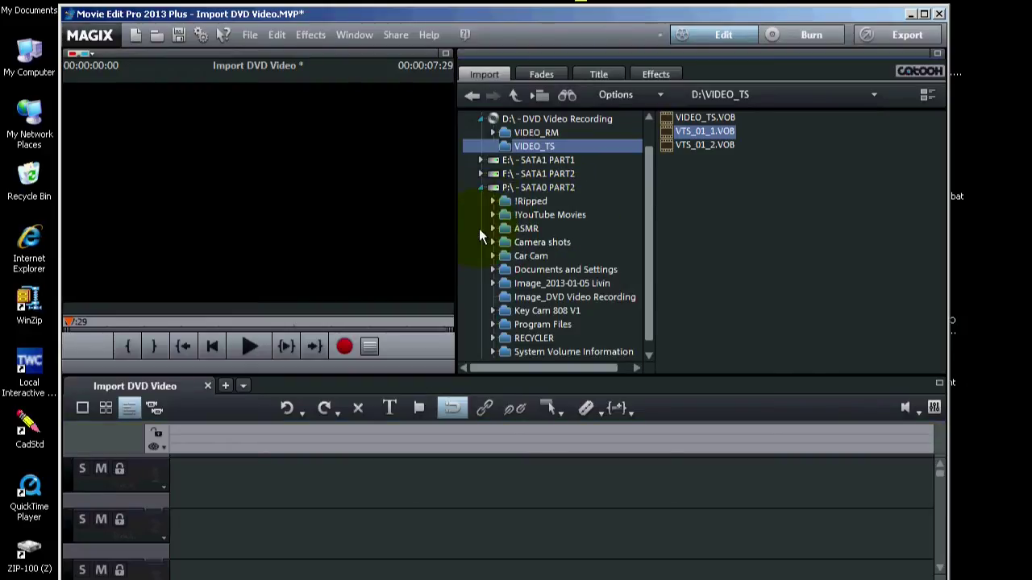
click(565, 298)
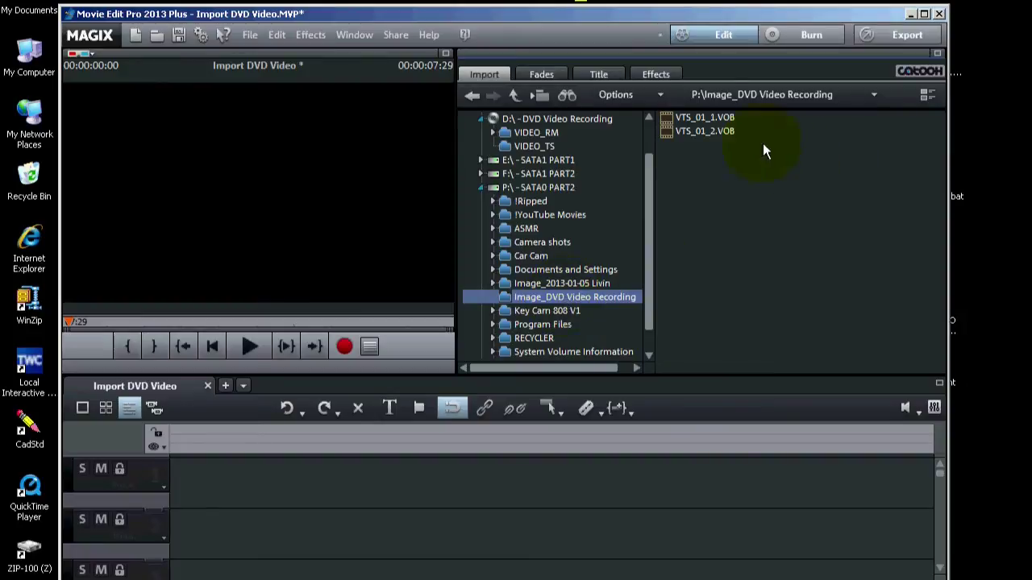
mouse_move(727, 125)
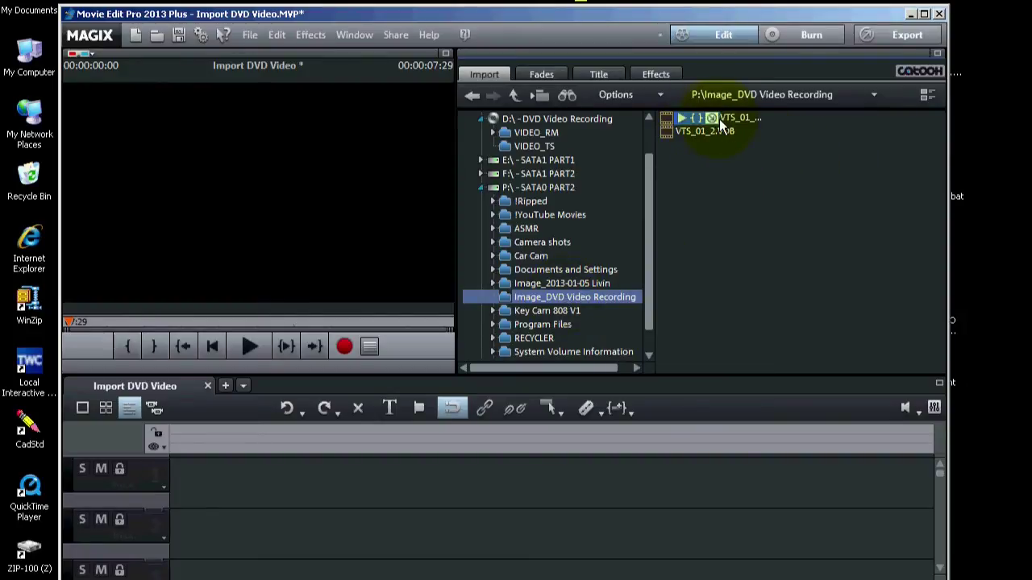
mouse_move(702, 139)
click(696, 118)
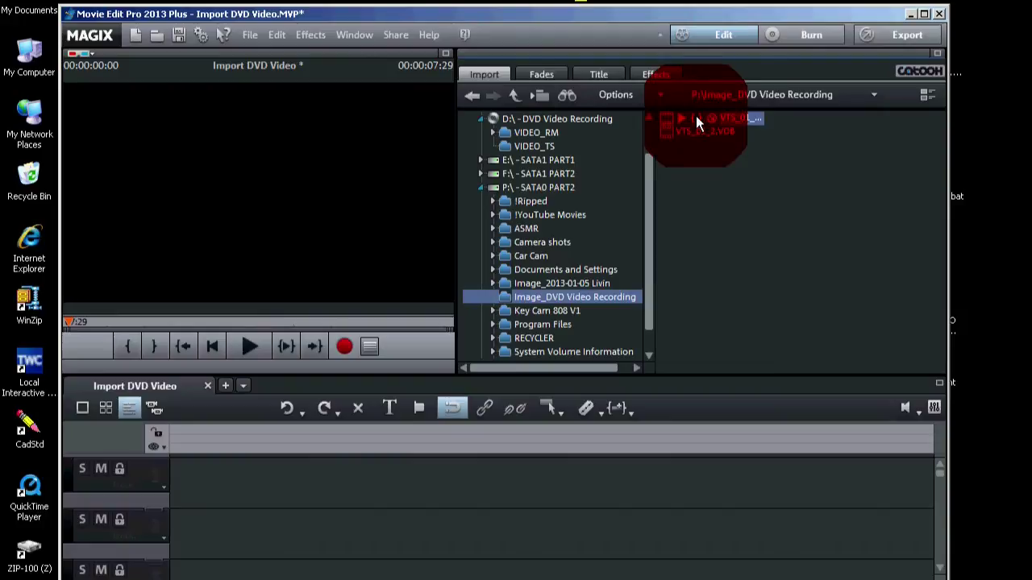
drag(697, 121, 179, 482)
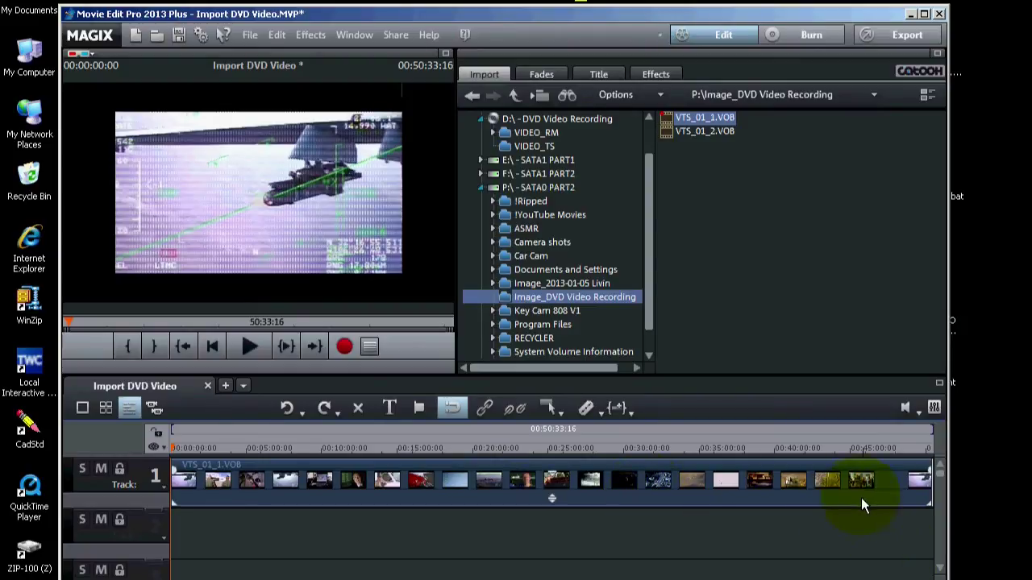
- Zoom the timeline out and append VTS_01_2.VOB right after the first clip
key(ctrl+Down)
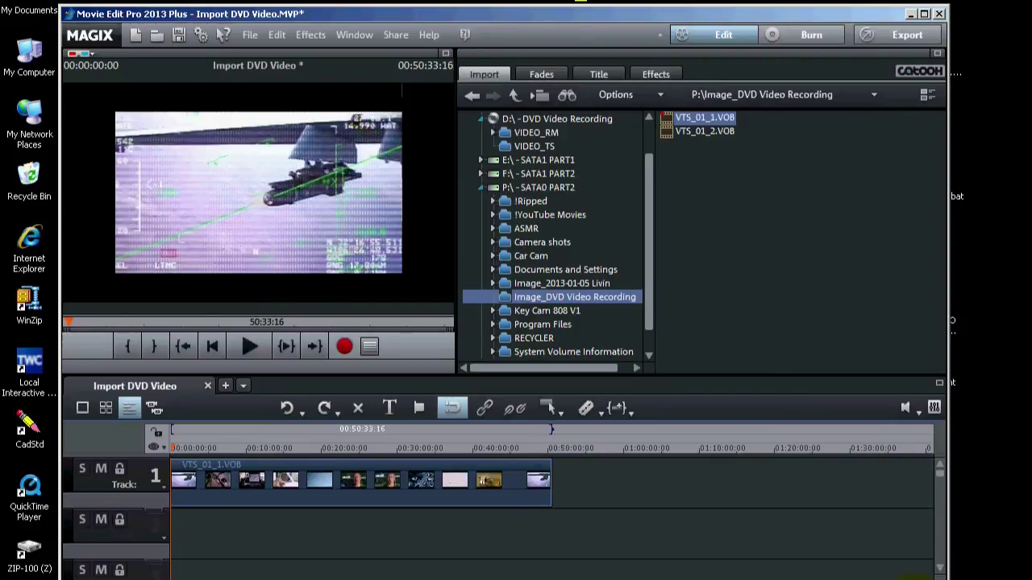
mouse_move(676, 132)
drag(706, 135, 586, 471)
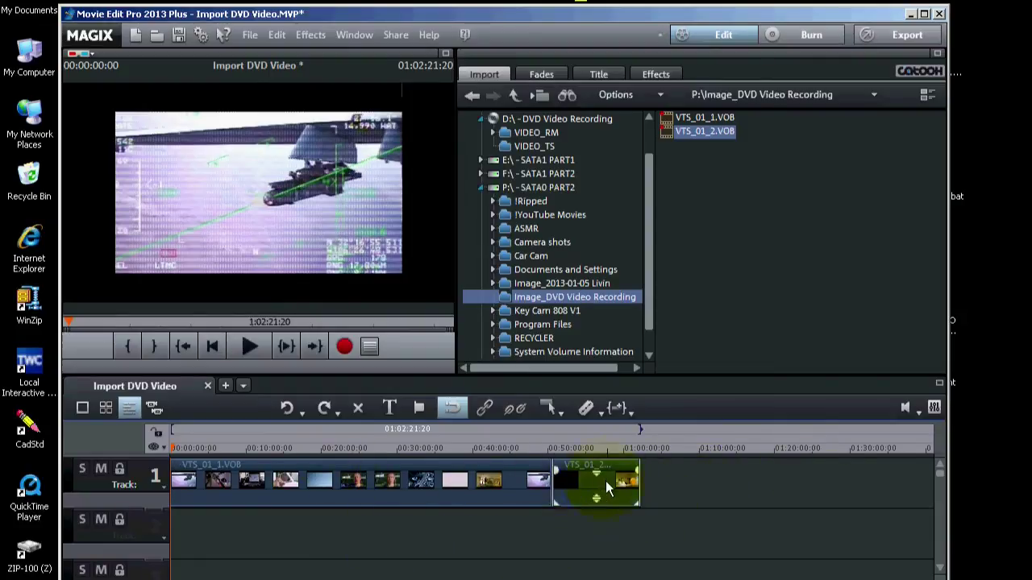
- Scrub the preview to about 36 and 20 minutes, then back to the movie's start
click(238, 449)
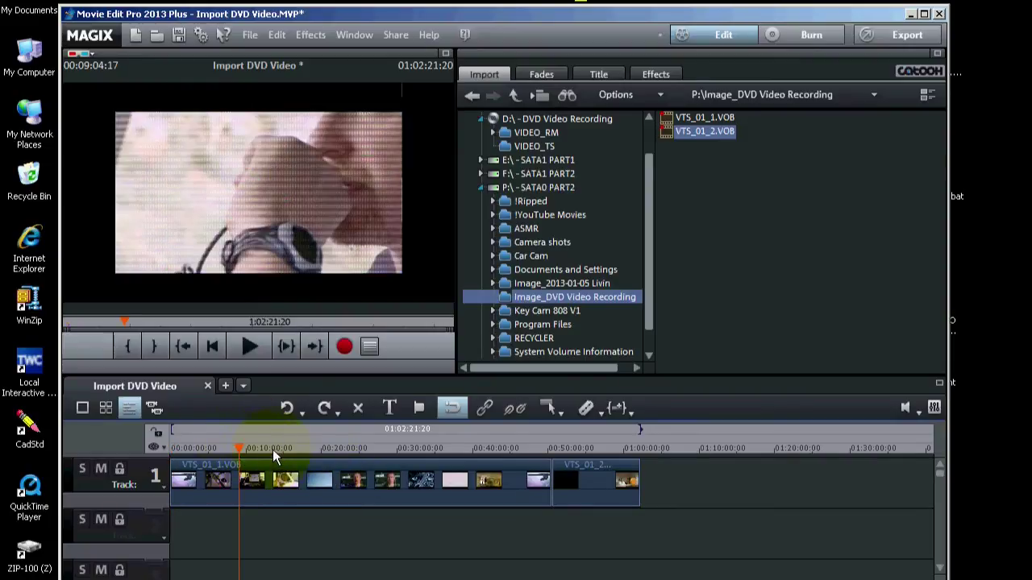
mouse_move(237, 445)
mouse_down()
mouse_move(637, 451)
mouse_move(450, 445)
mouse_up()
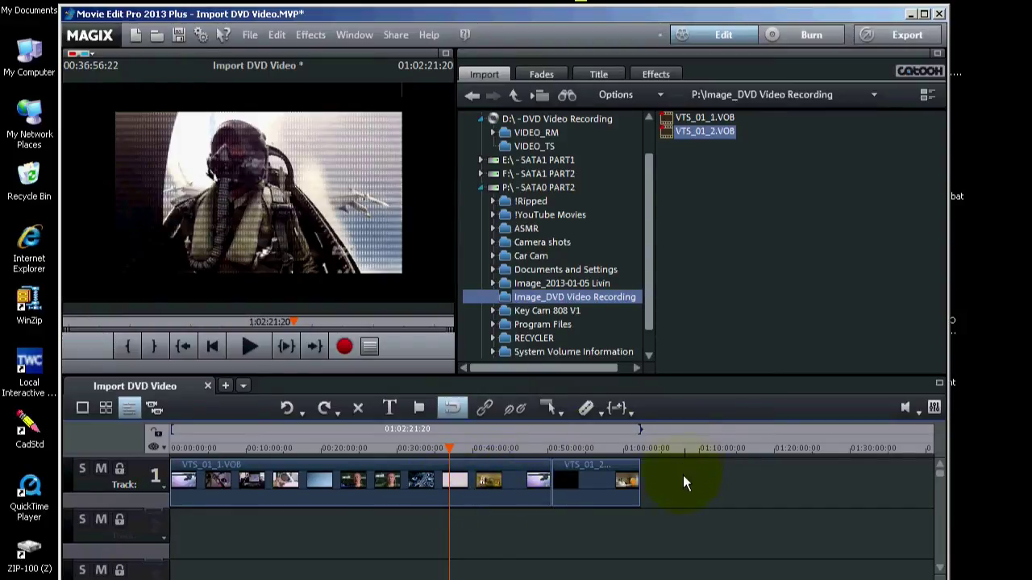
drag(449, 452, 326, 449)
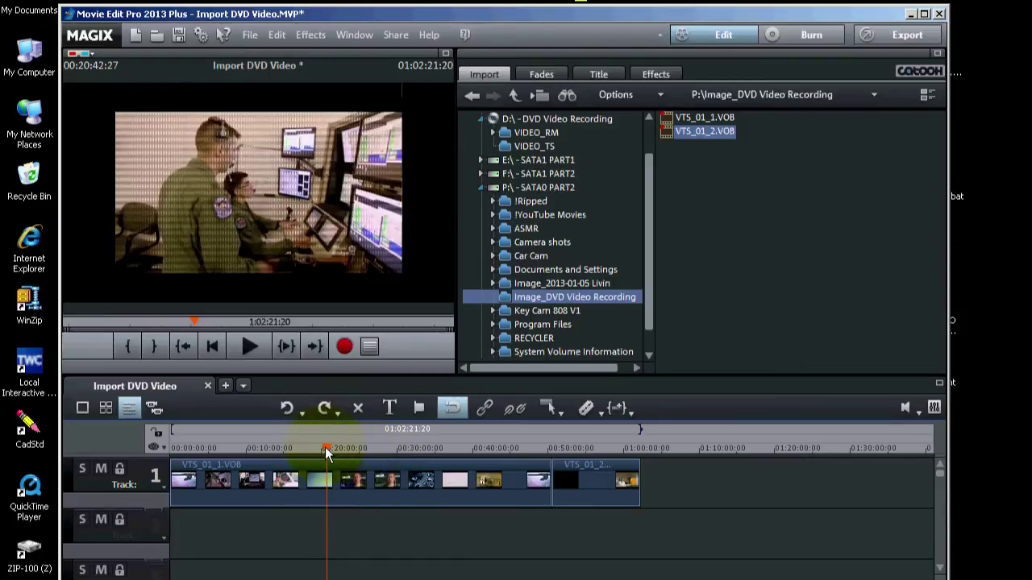
drag(325, 449, 137, 447)
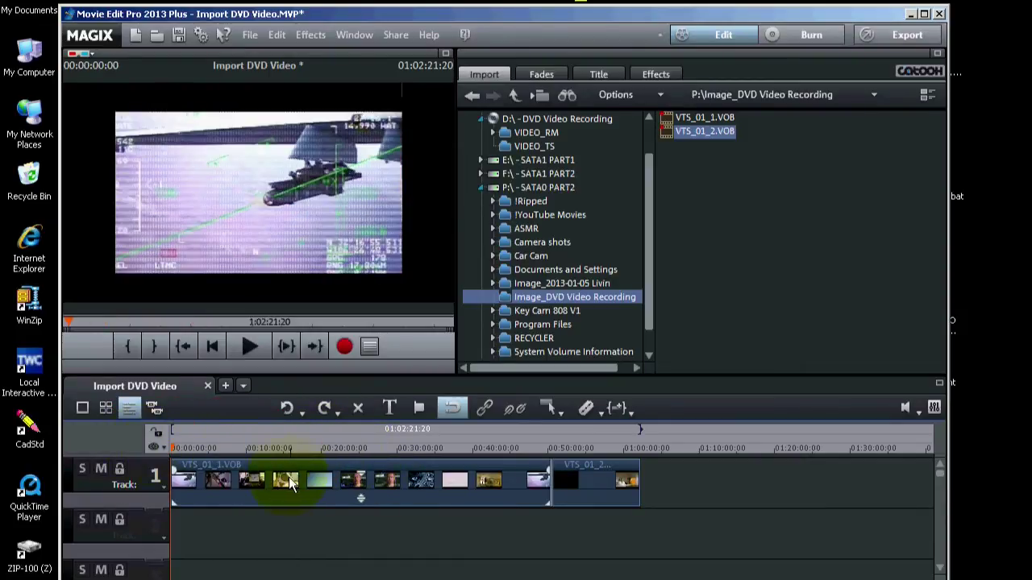
- Select the first clip VTS_01_1.VOB on track 1
click(289, 481)
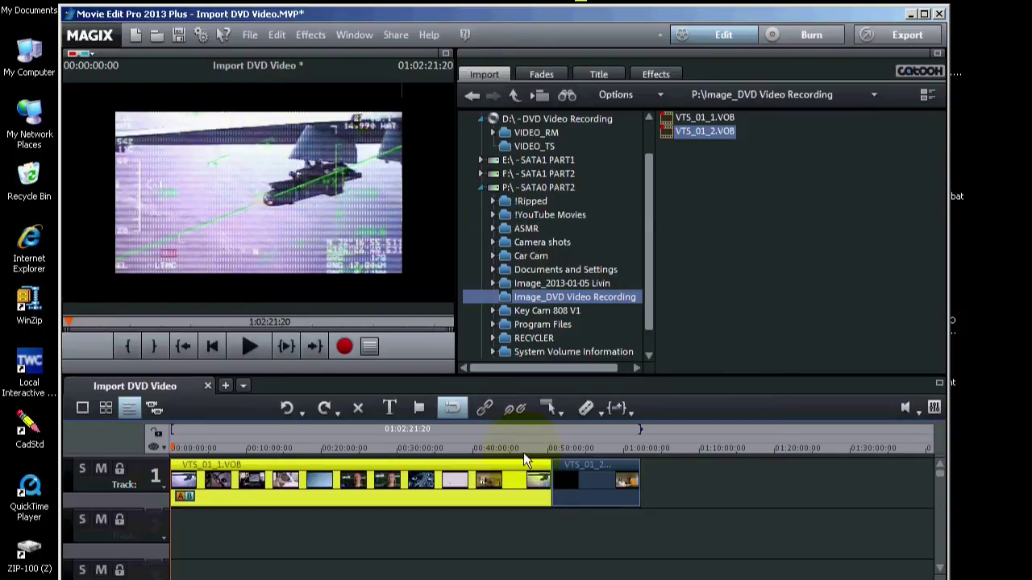
click(566, 477)
click(463, 487)
- Set VTS_01_1.VOB's intermediate-image calculation to 'No interlace processing' in Object properties
right_click(302, 500)
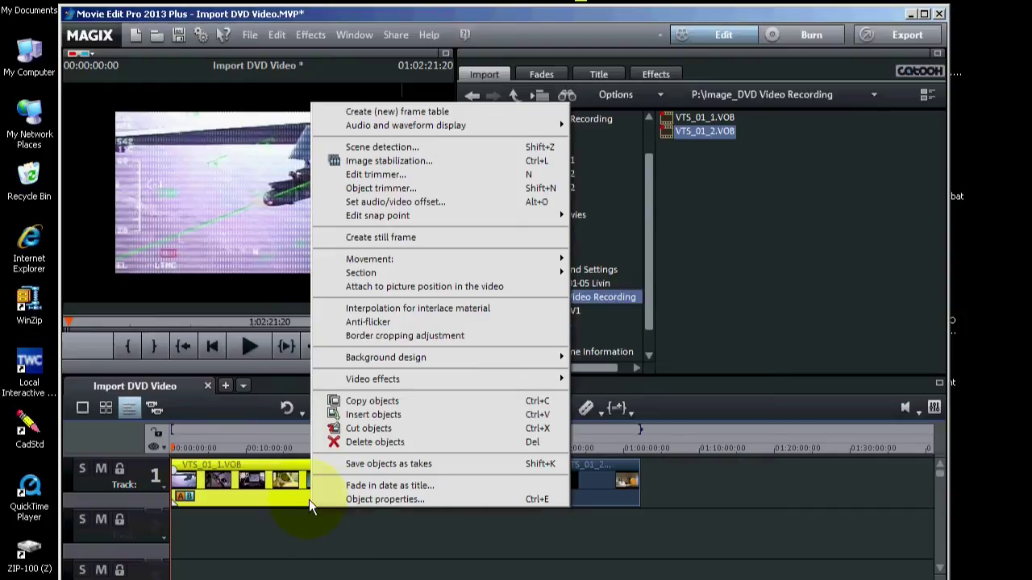
click(400, 499)
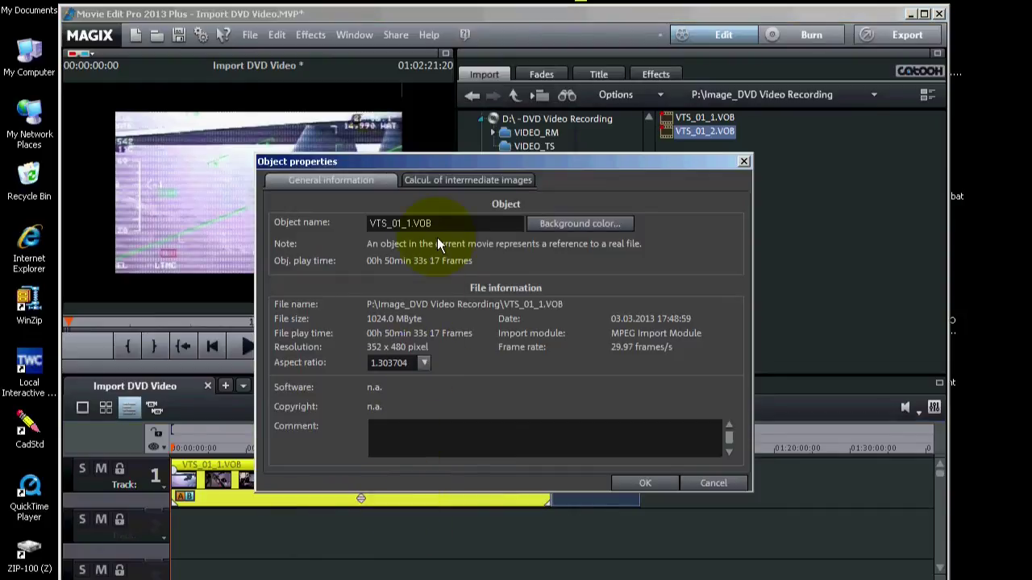
click(461, 180)
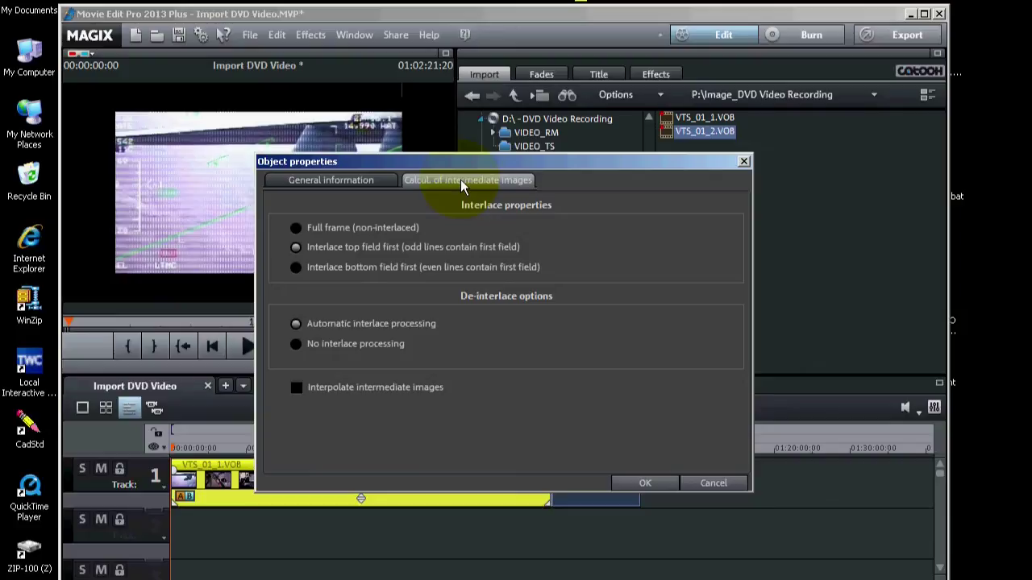
click(295, 344)
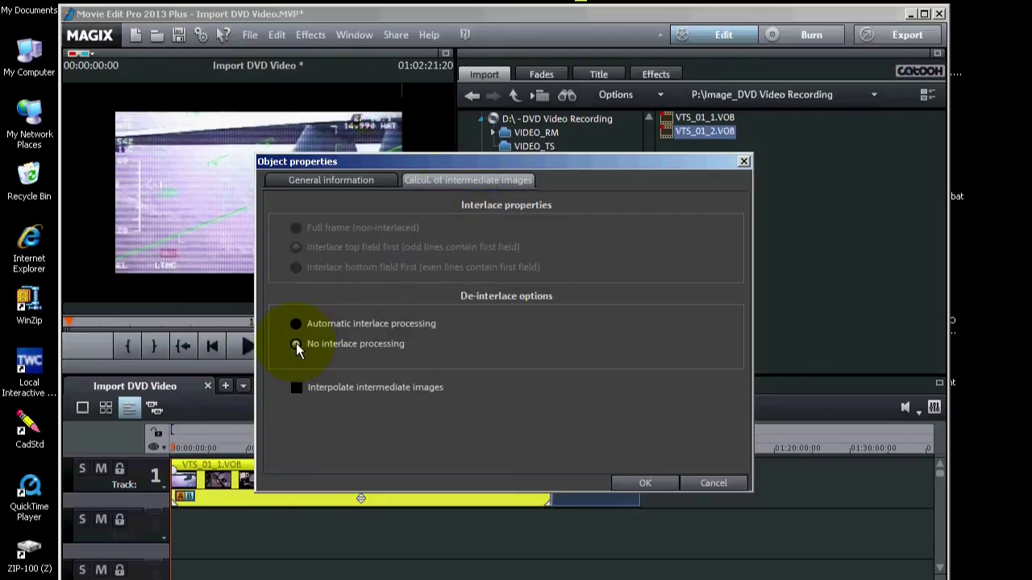
click(643, 482)
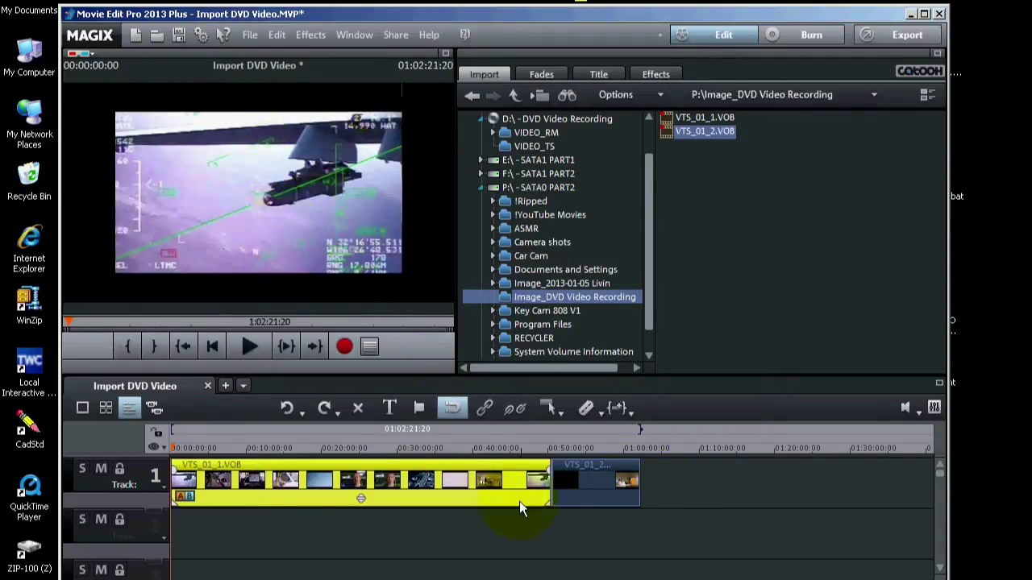
- Give VTS_01_2.VOB 'No interlace processing' too, then scrub back to check the result
click(582, 491)
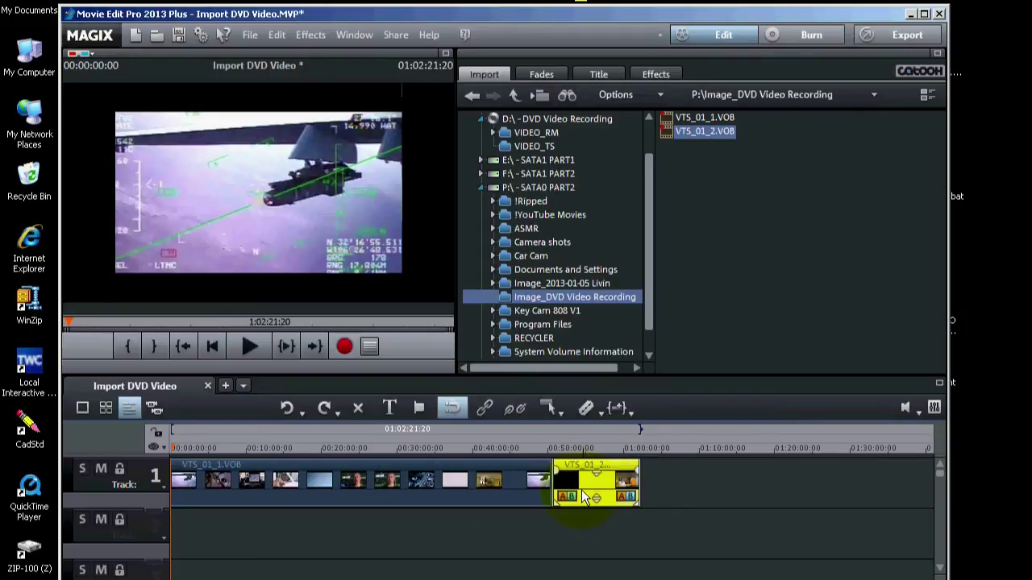
click(577, 449)
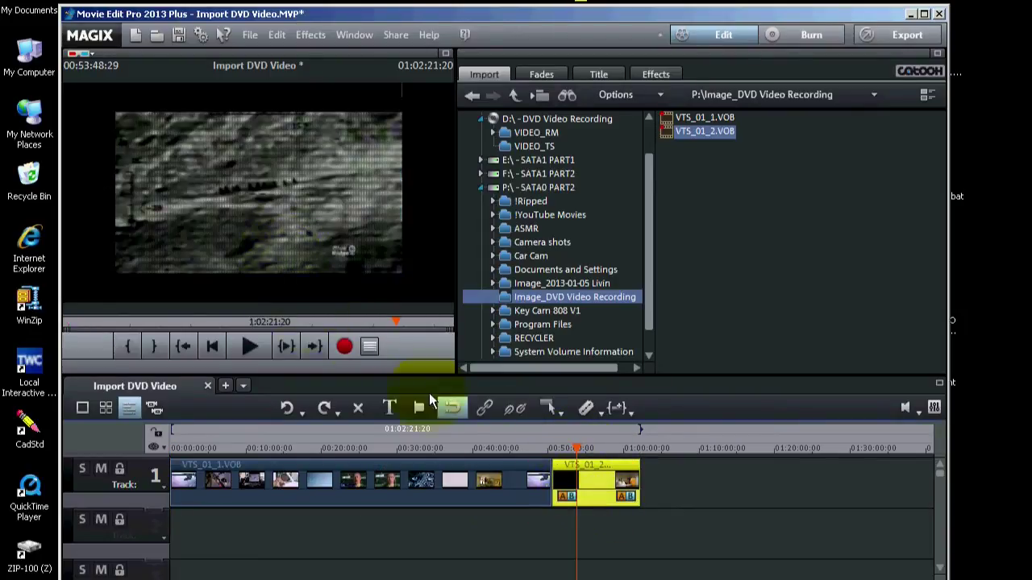
right_click(594, 493)
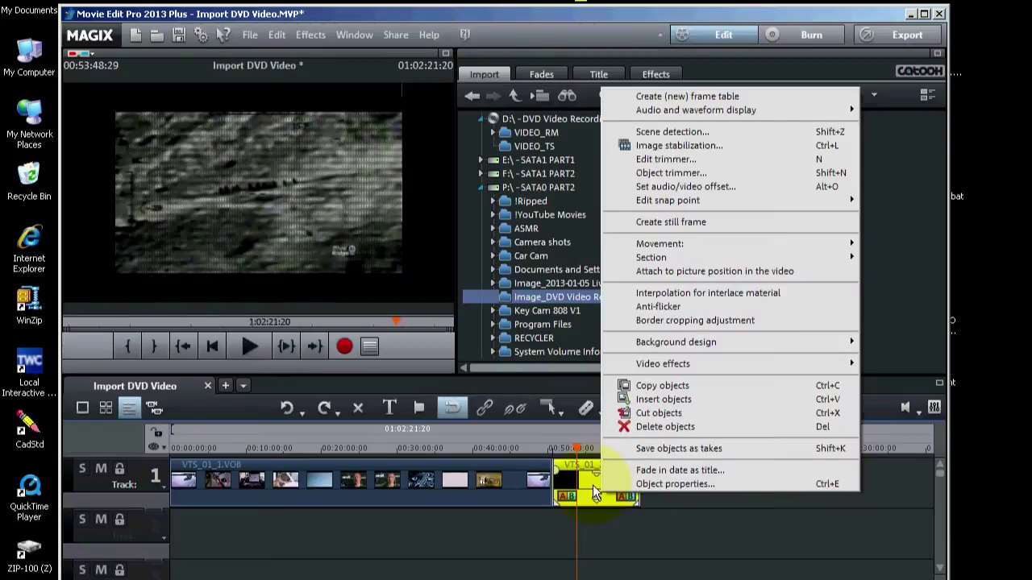
click(658, 483)
click(458, 180)
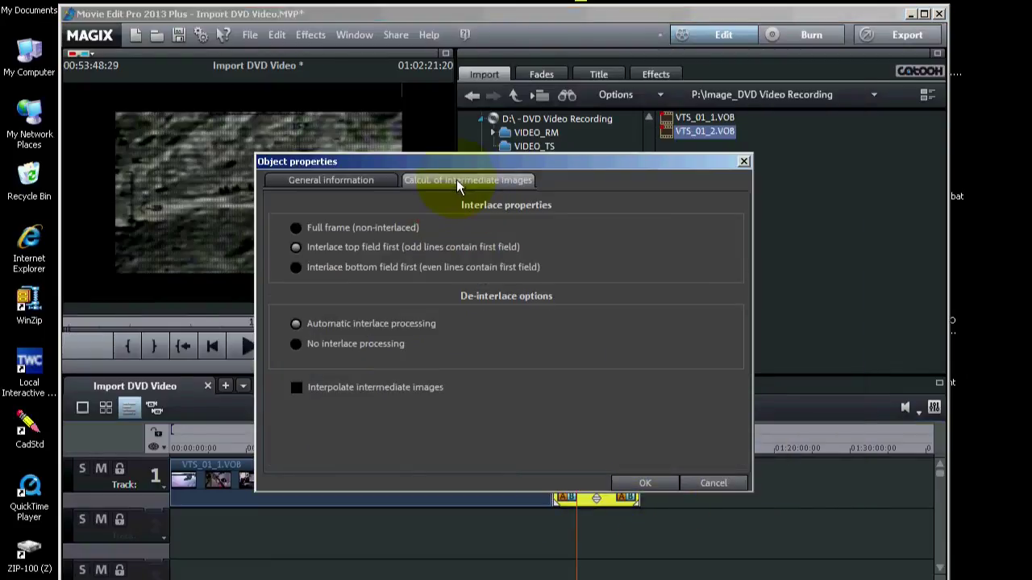
click(296, 343)
click(645, 483)
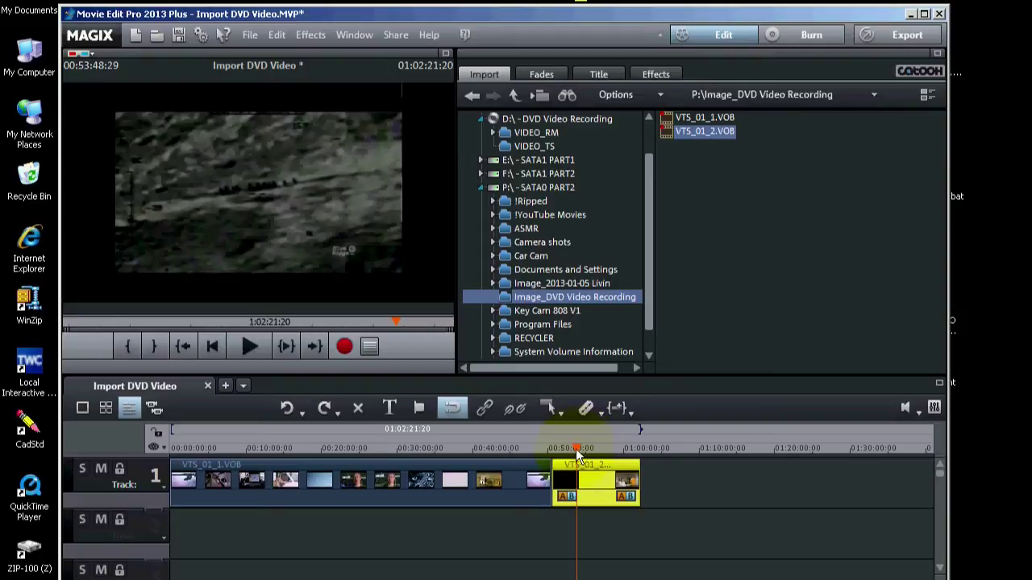
drag(577, 453, 162, 437)
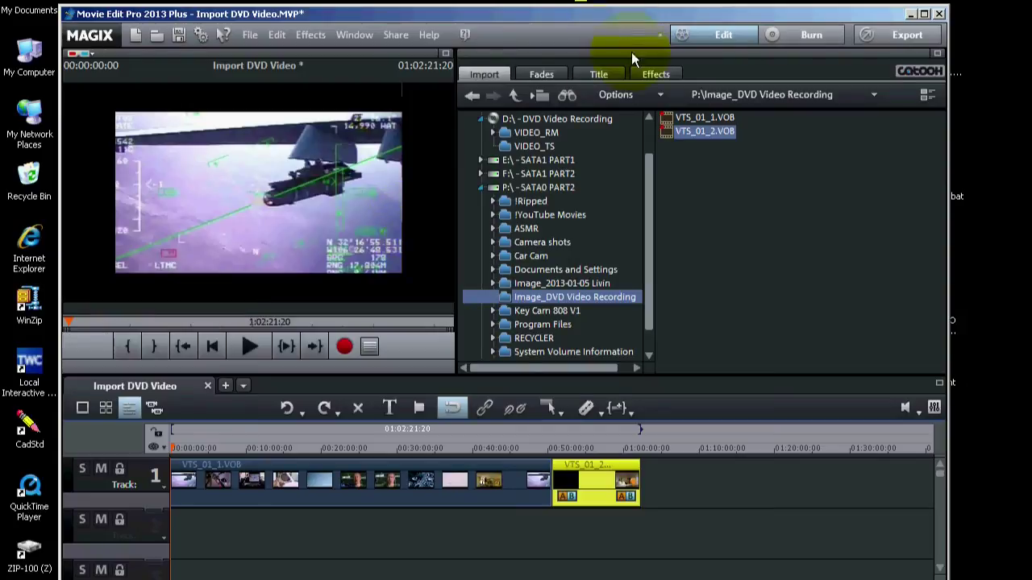
- Add a camera/zoom movement effect to VTS_01_1.VOB, enlarging the video frame in the preview
click(651, 75)
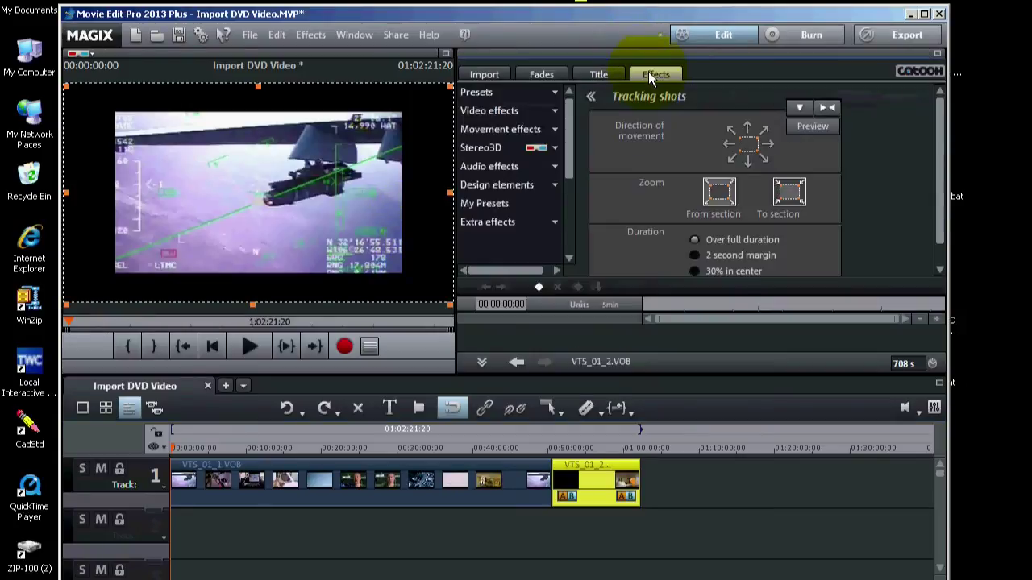
click(556, 133)
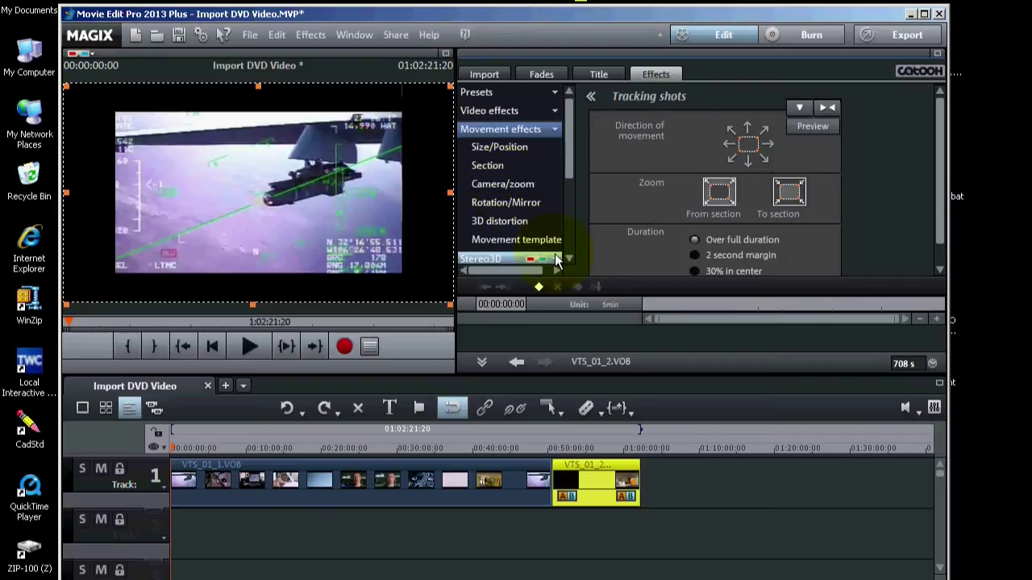
click(517, 203)
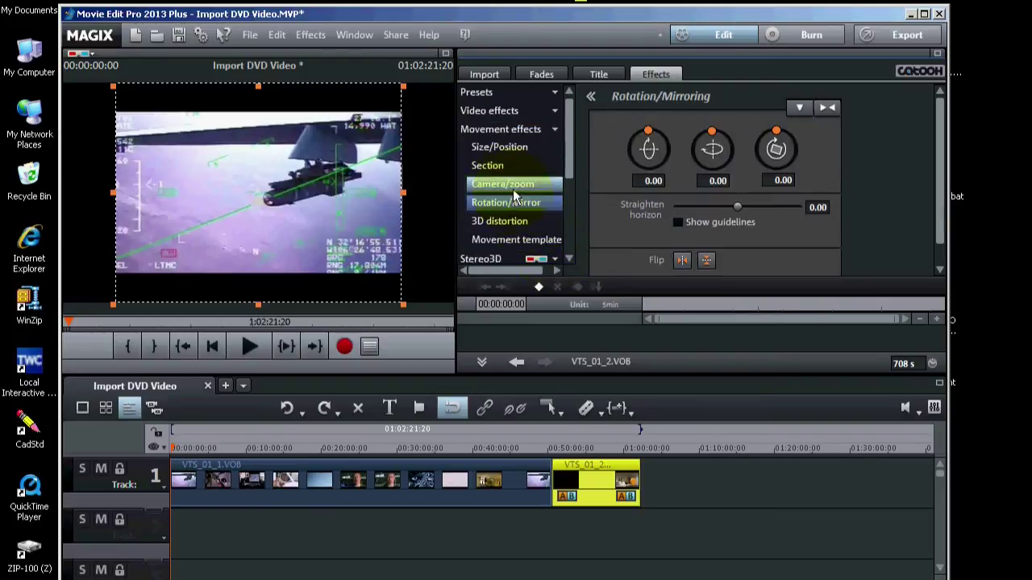
click(512, 187)
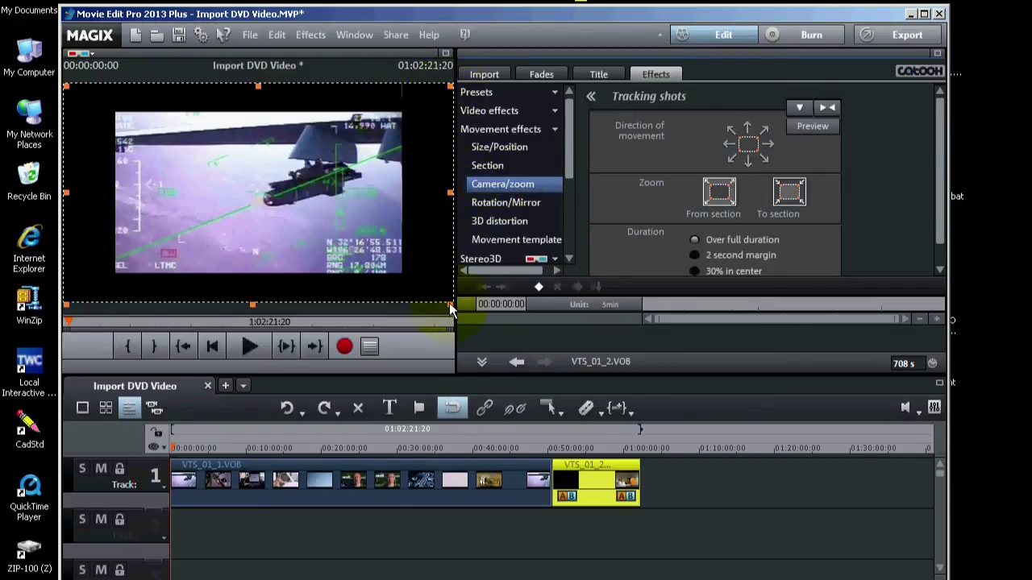
drag(450, 301, 303, 194)
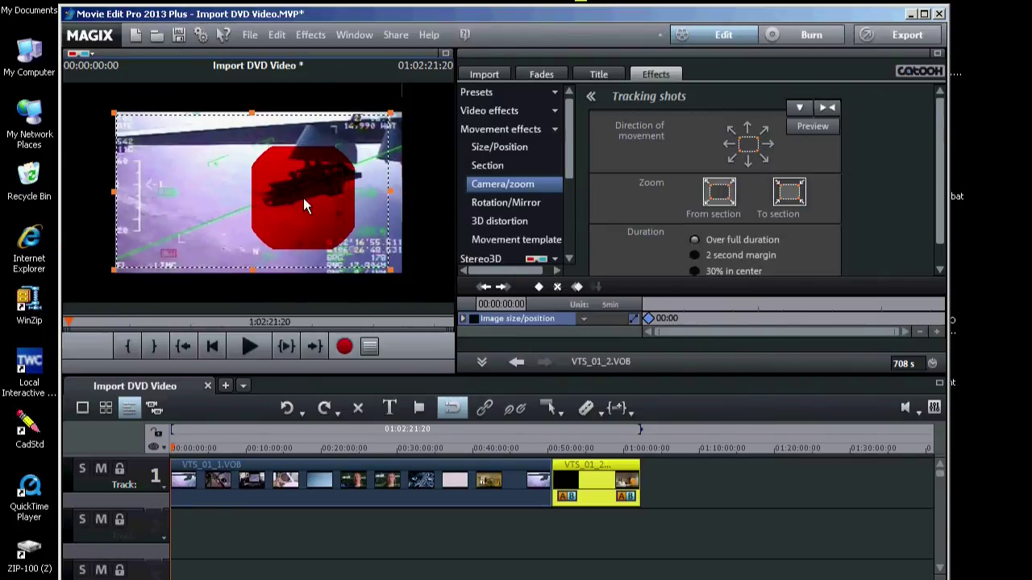
click(303, 198)
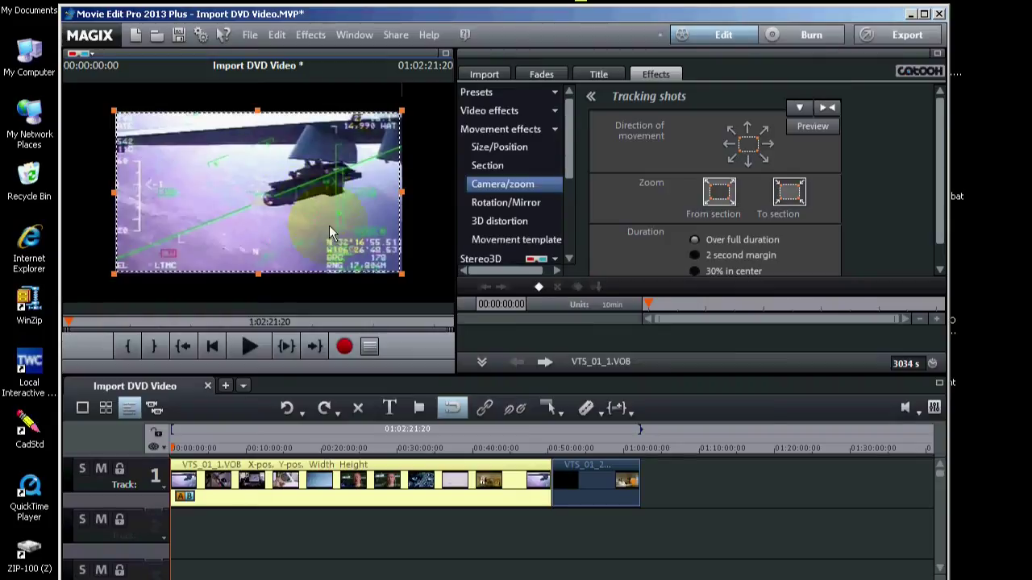
- Play the preview to check the zoom, then stop playback
click(257, 350)
click(248, 345)
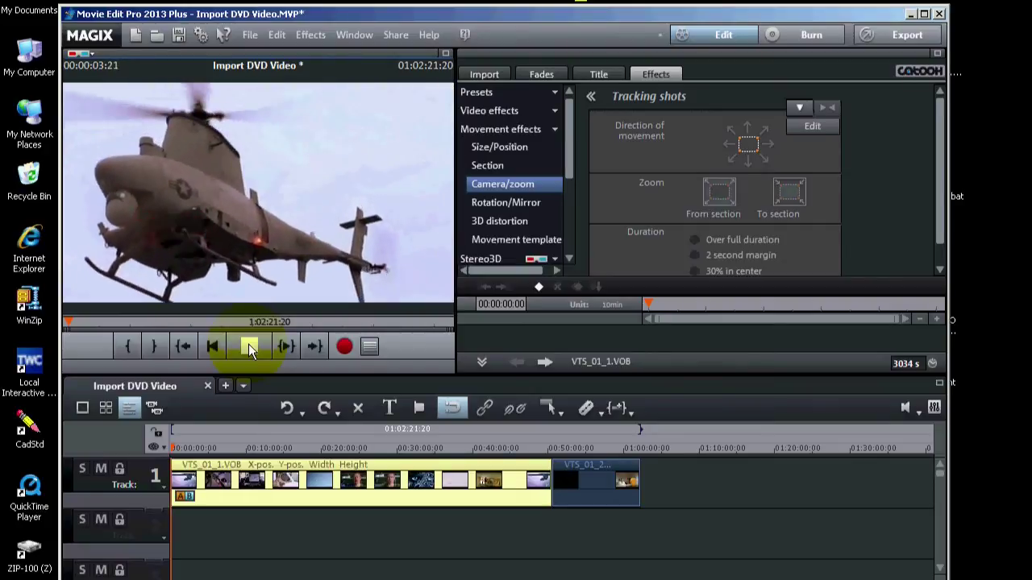
click(248, 349)
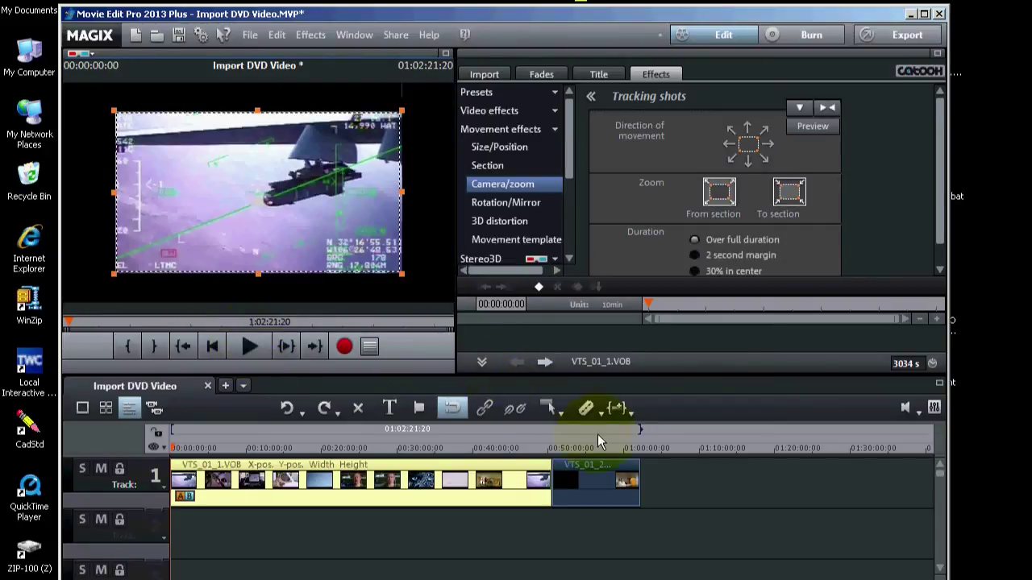
- Copy VTS_01_1's four dynamic zoom effects to all clips with 'Apply video effects to all...'
click(595, 483)
click(588, 449)
click(323, 208)
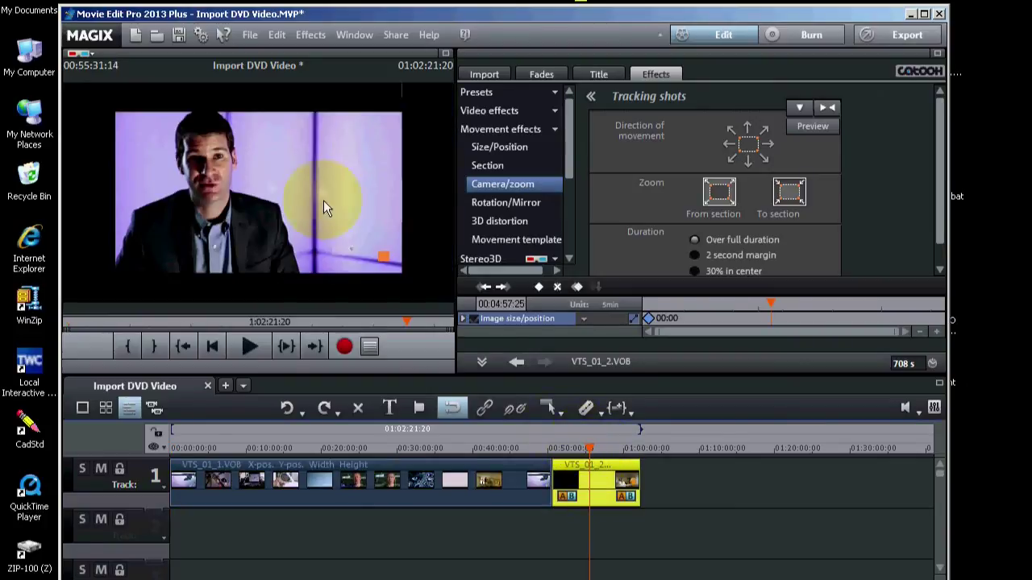
click(365, 447)
click(389, 470)
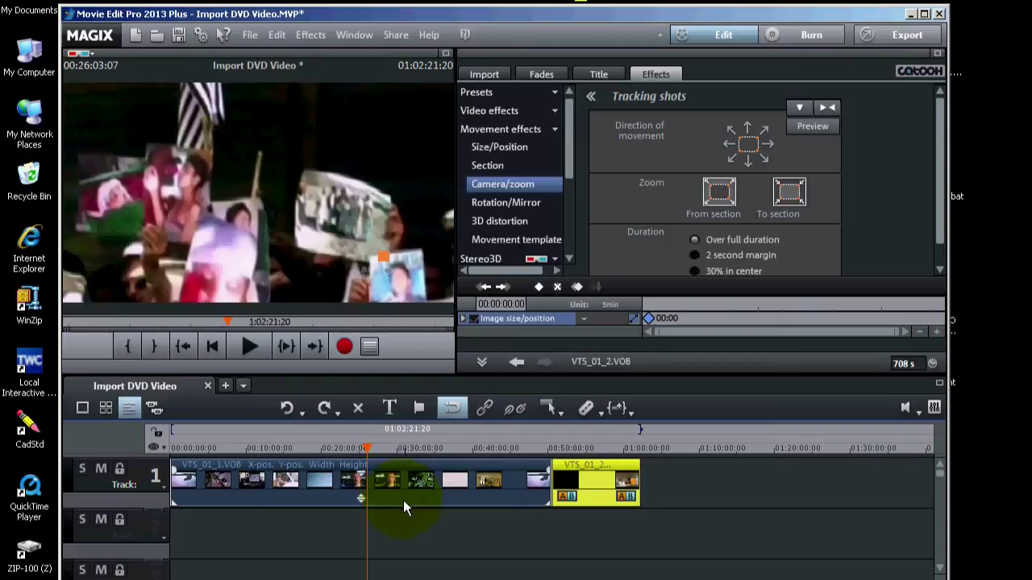
right_click(403, 500)
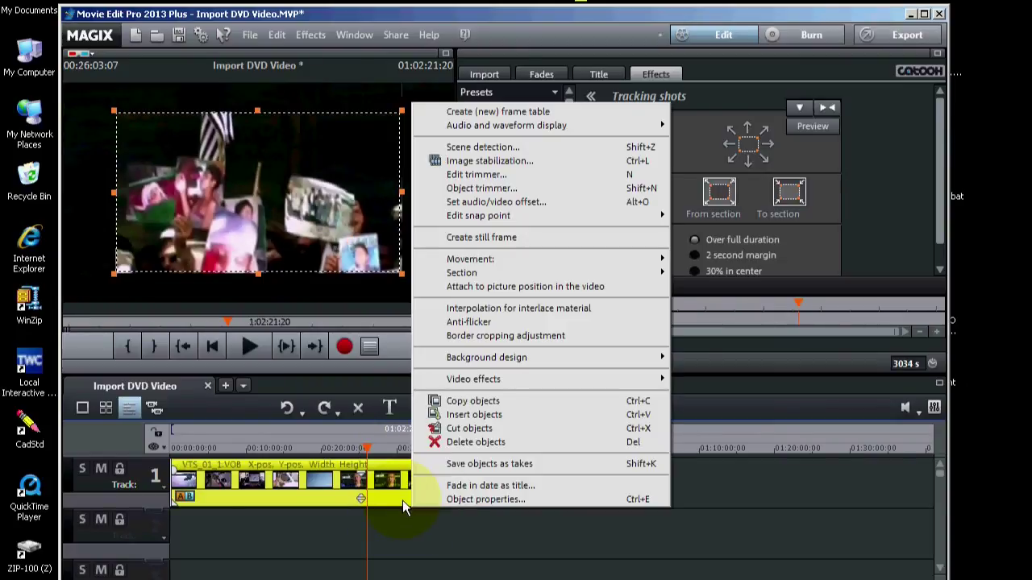
mouse_move(495, 381)
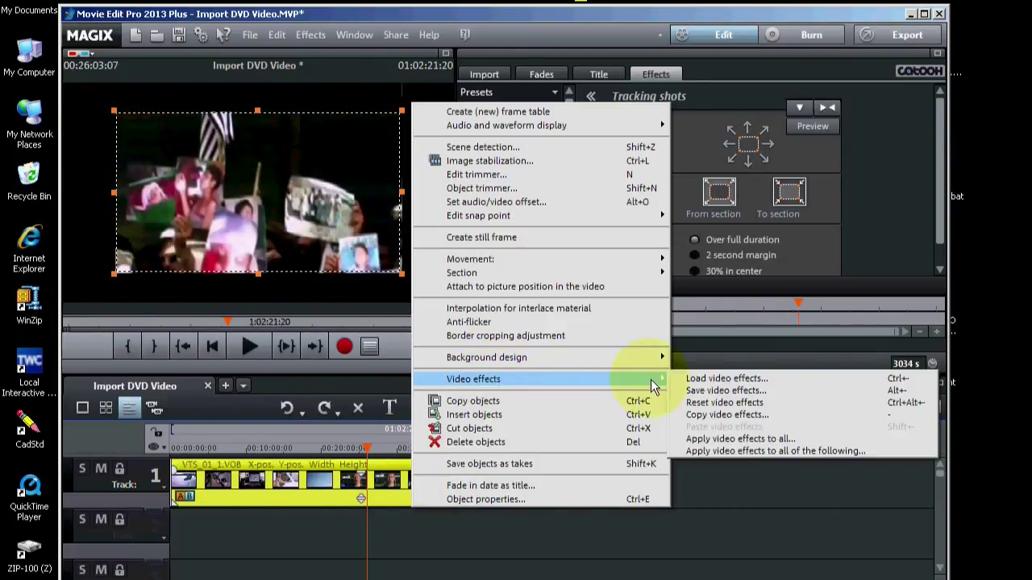
click(733, 439)
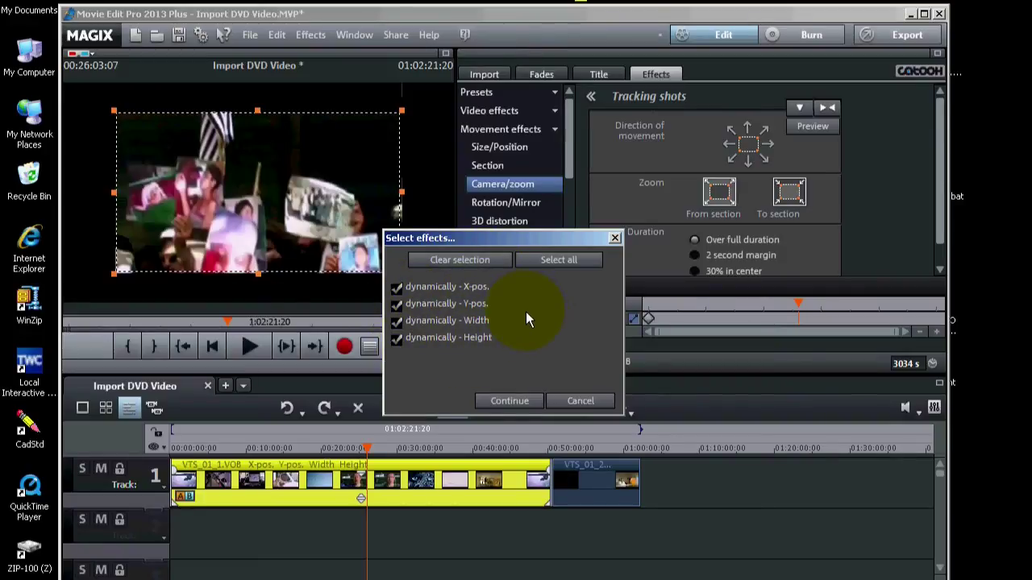
click(509, 401)
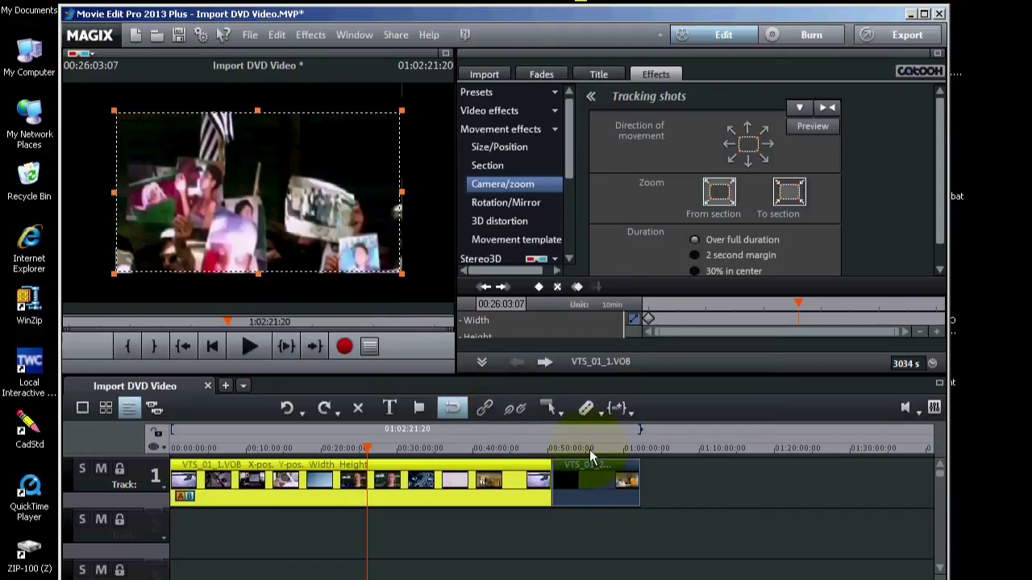
- Play VTS_01_2 to check its framing, then return the playhead to the start
click(589, 448)
click(240, 347)
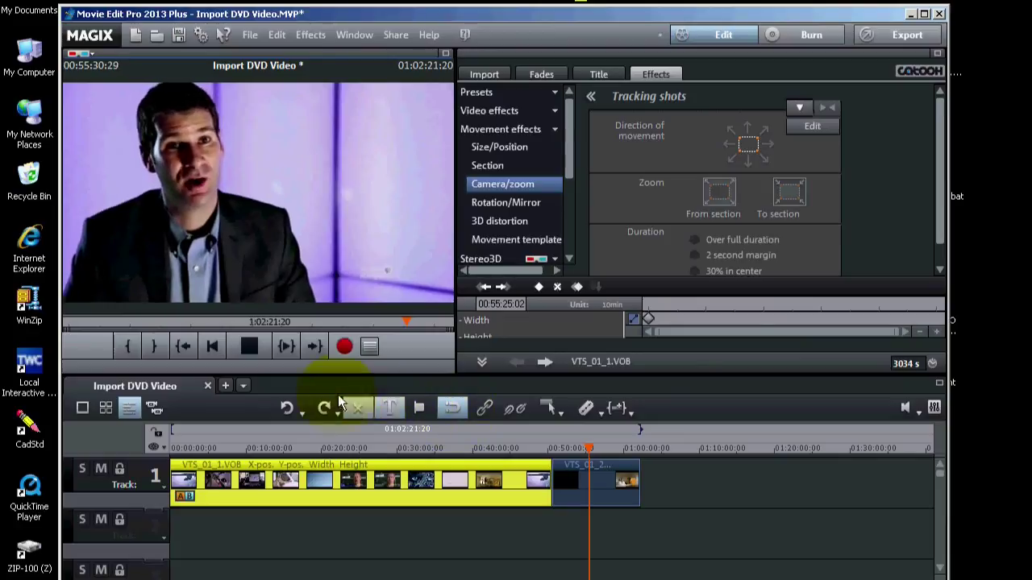
click(249, 346)
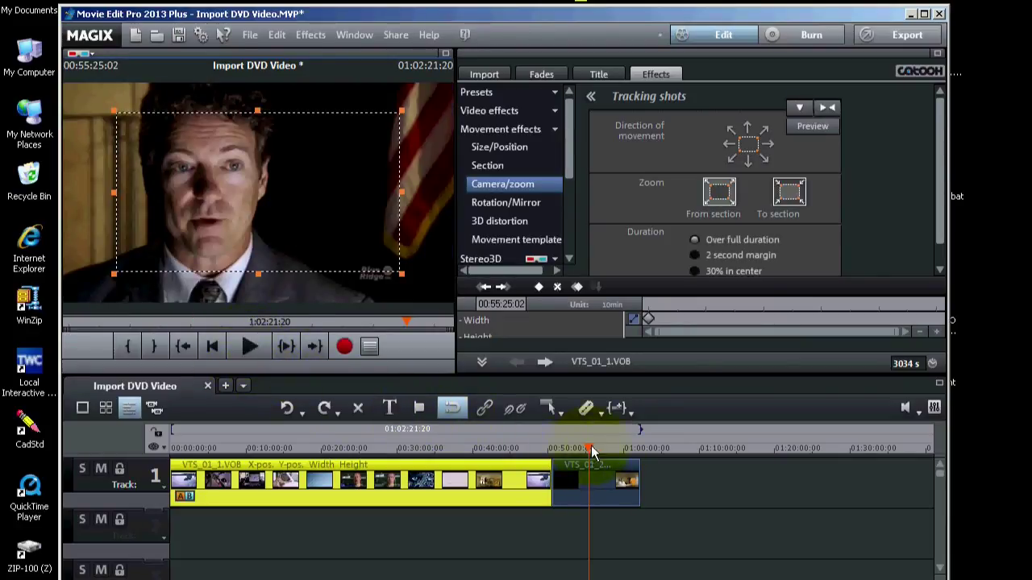
drag(544, 444, 106, 439)
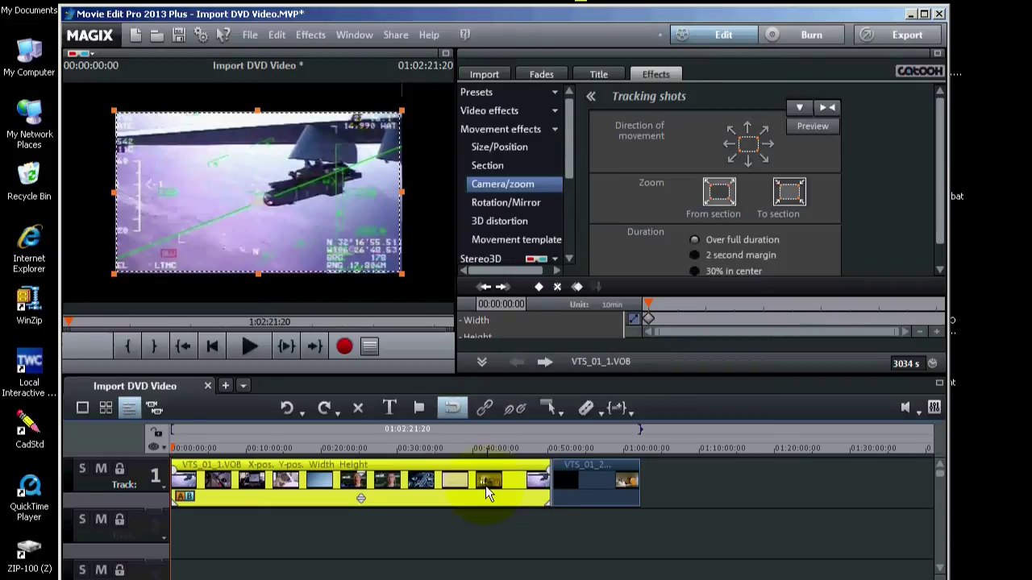
- Export the movie as MPEG-4 'Import DVD Video.mp4' at 1280x720 resolution
click(251, 35)
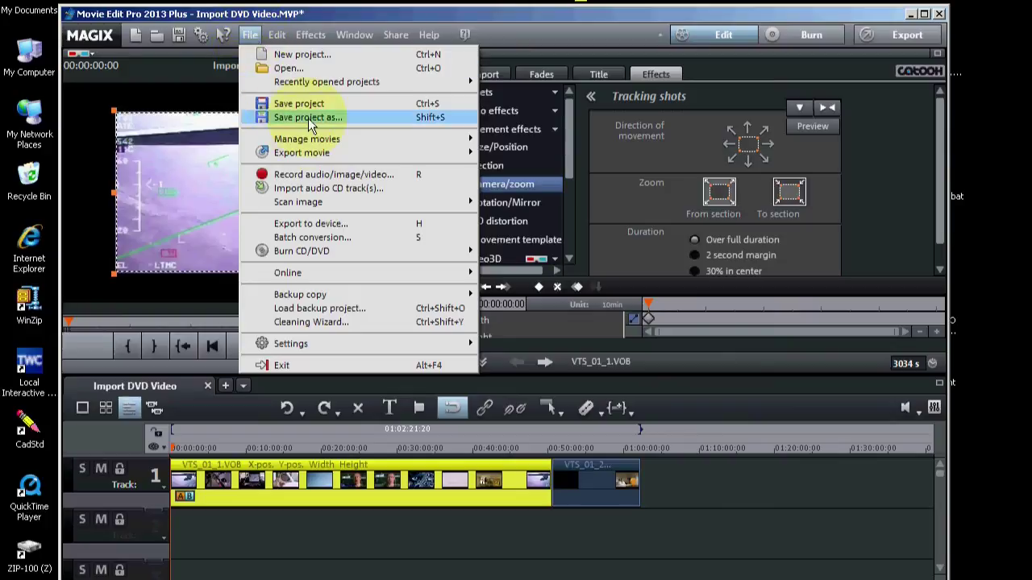
mouse_move(326, 153)
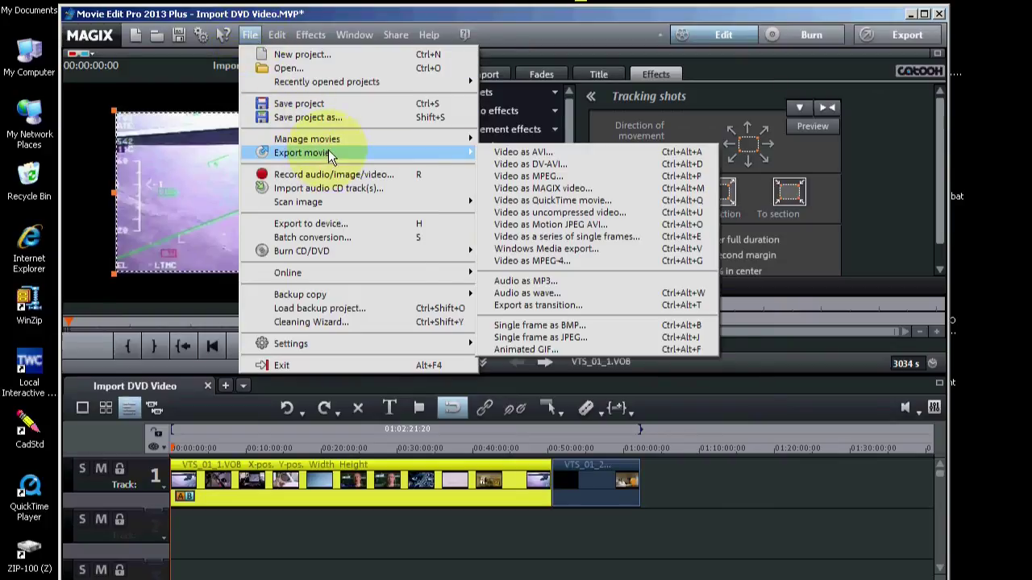
click(523, 261)
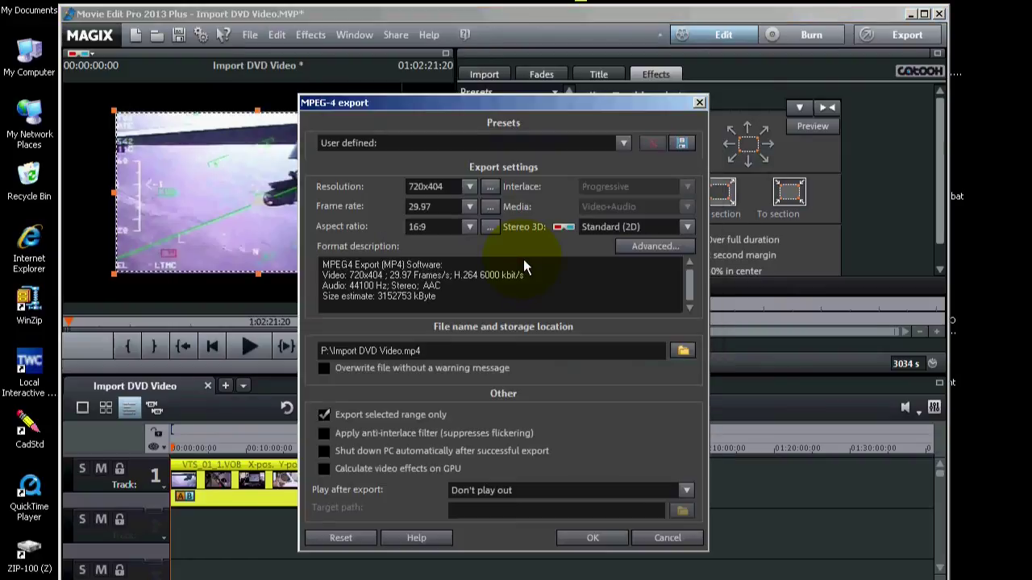
click(471, 188)
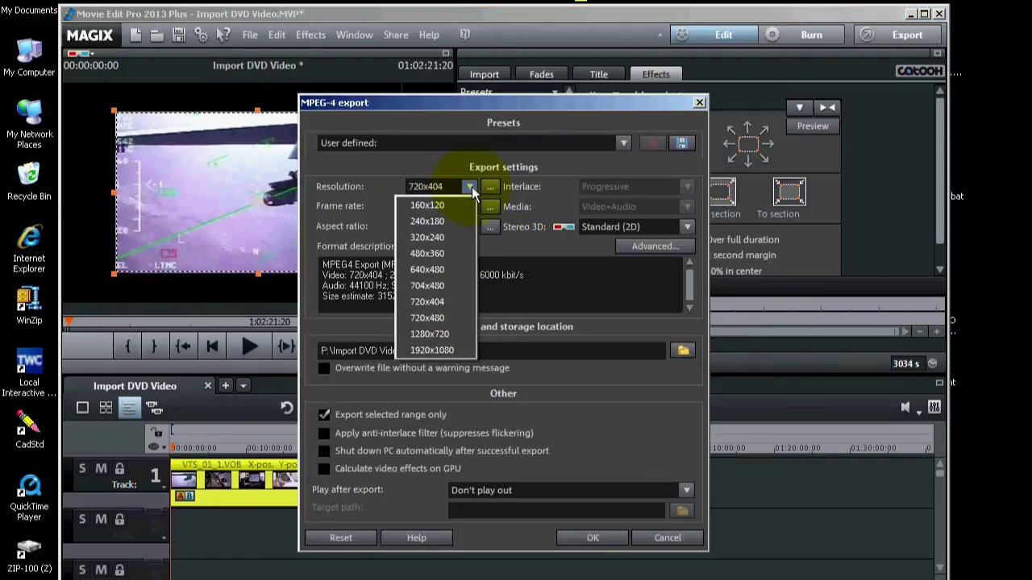
click(454, 334)
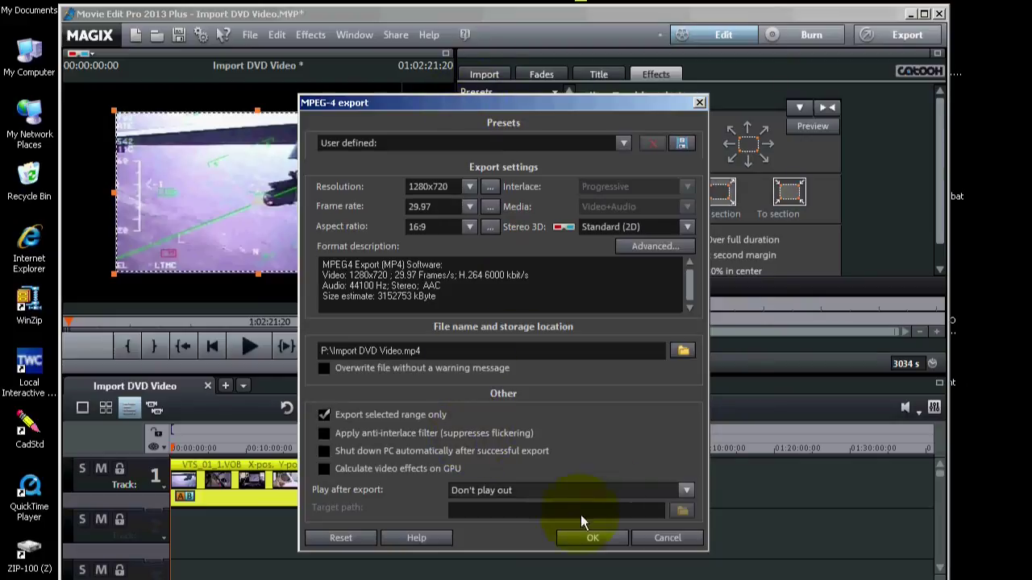
click(590, 539)
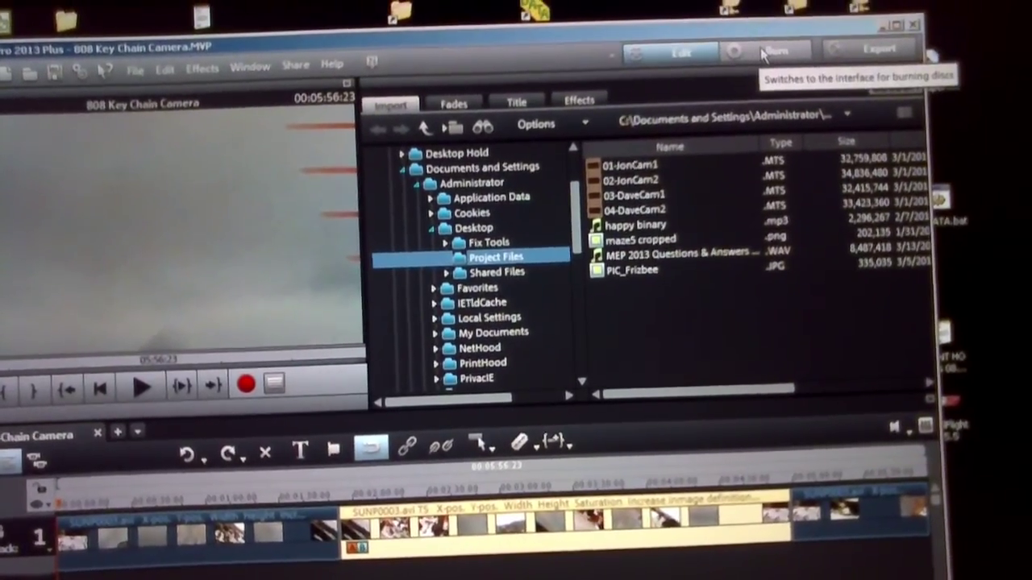
- Switch to disc burning and choose 'Only one marker' for chapters
click(763, 54)
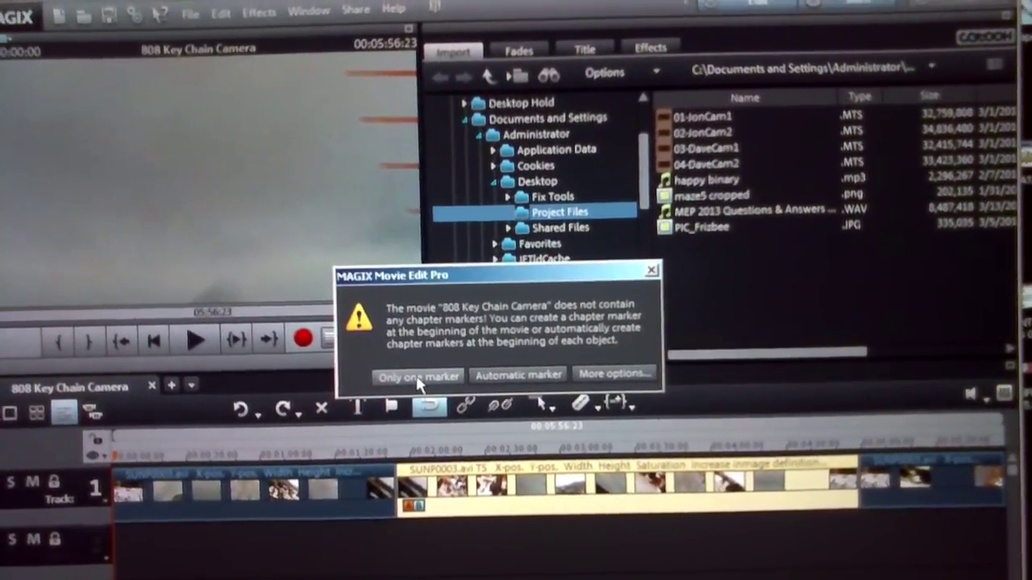
click(425, 372)
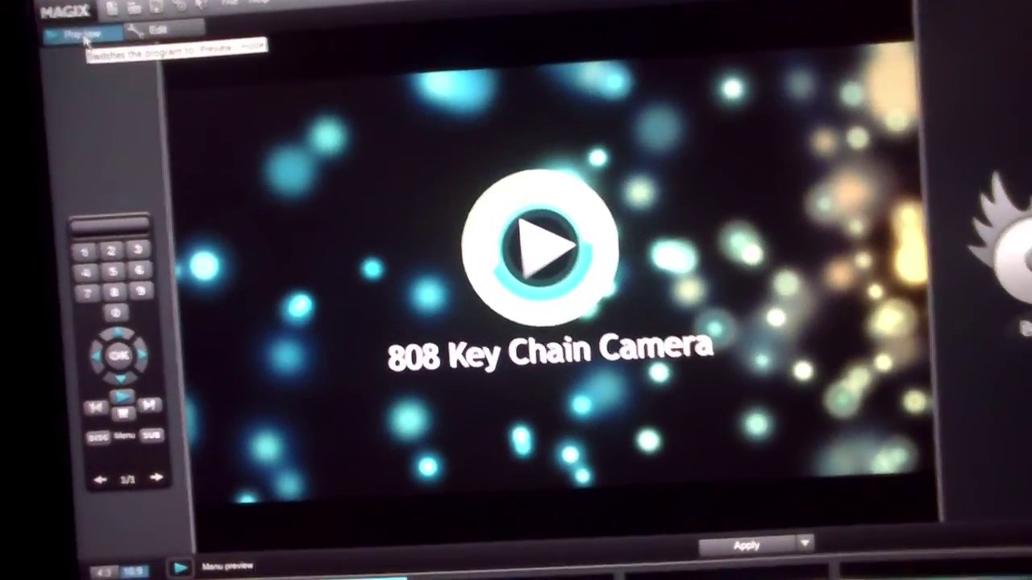
click(56, 84)
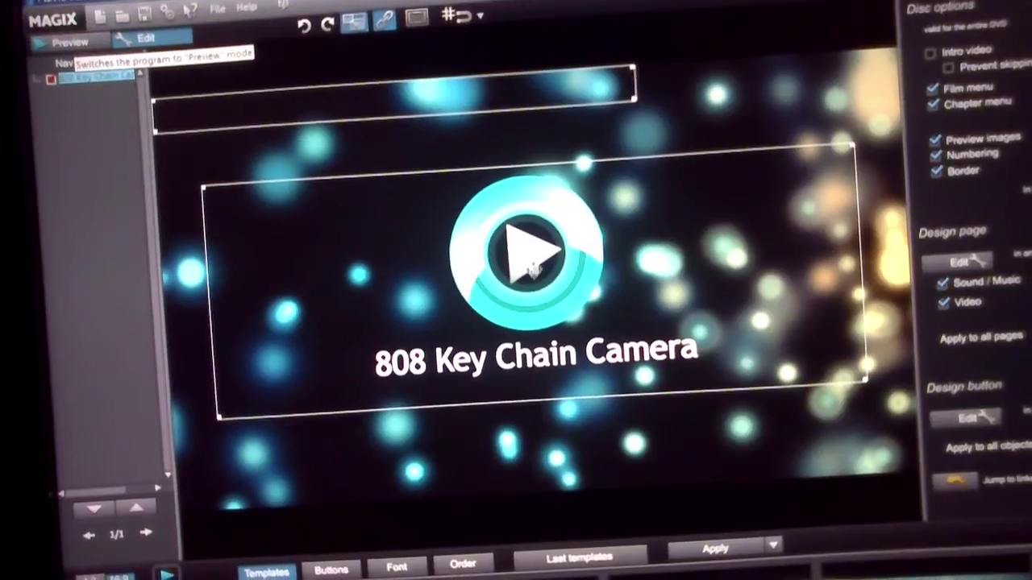
click(519, 252)
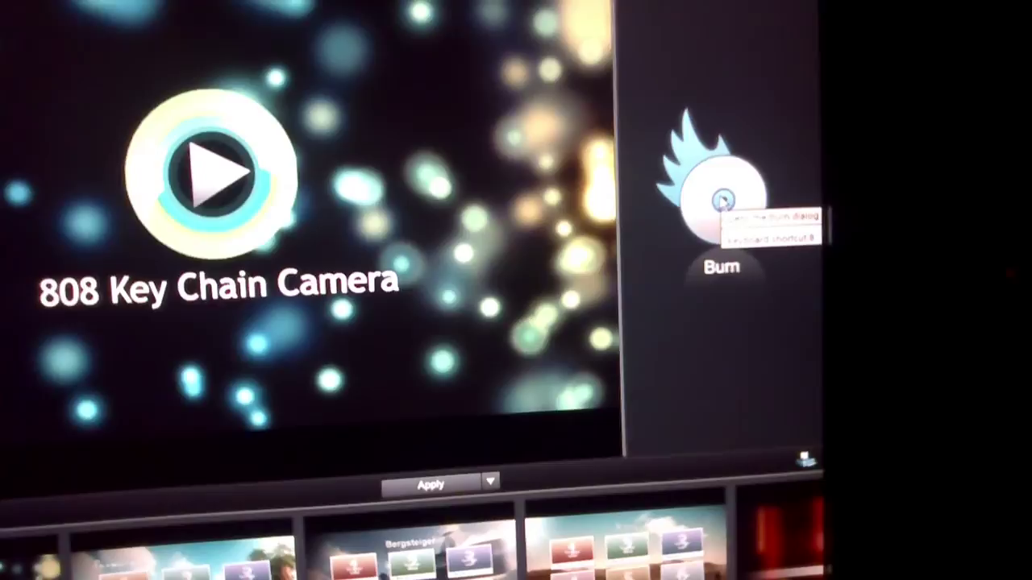
- Start burning from the Burn disc icon beside the DVD menu preview
click(692, 195)
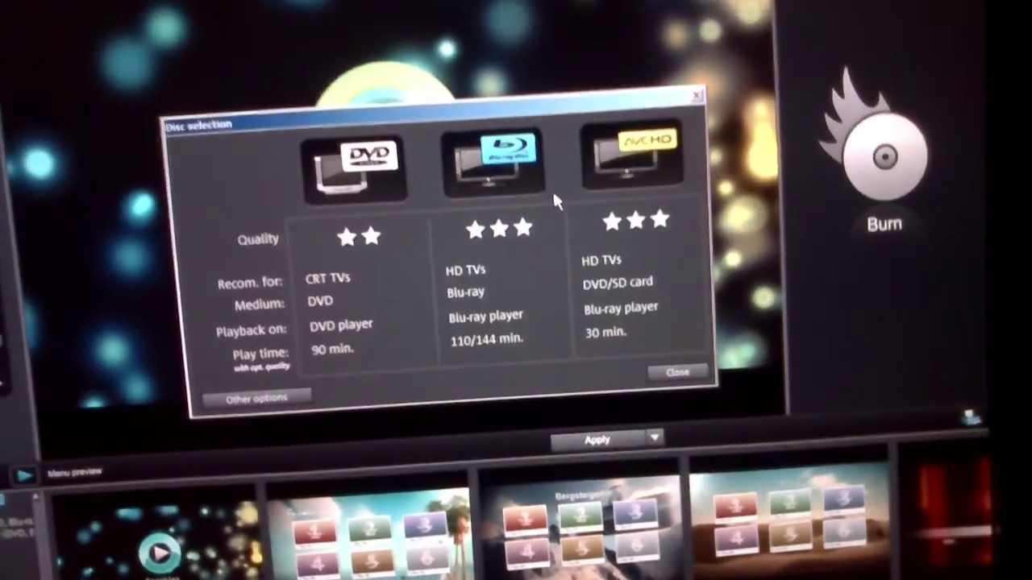